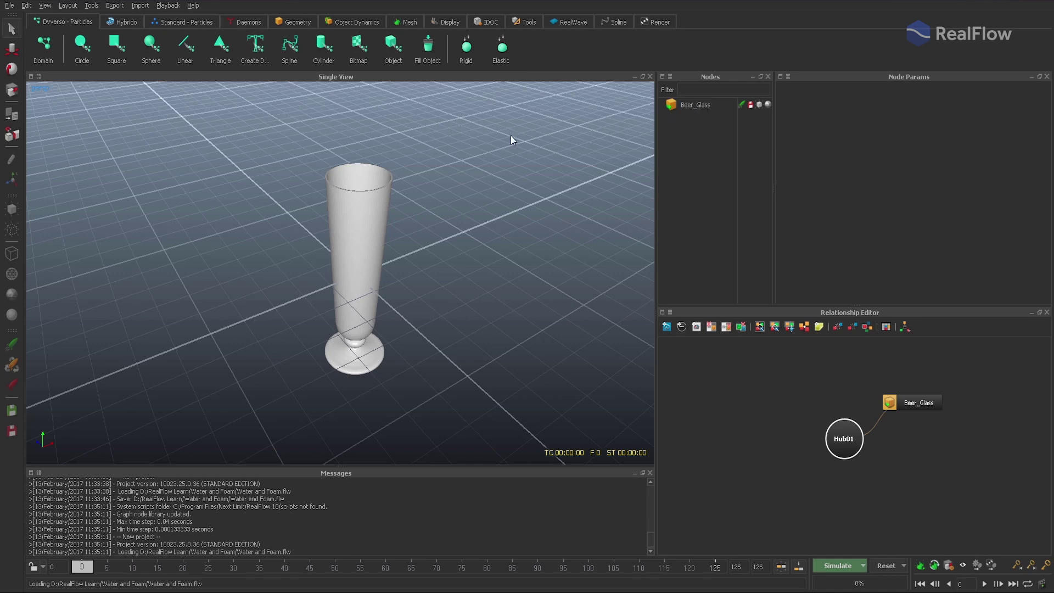
# Add a Gravity daemon and a Dyverso Circle emitter to the scene
pyautogui.moveTo(413, 164)
pyautogui.keyDown('alt'); pyautogui.mouseDown()
pyautogui.moveTo(405, 251)
pyautogui.moveTo(385, 150)
pyautogui.moveTo(426, 150)
pyautogui.mouseUp(); pyautogui.keyUp('alt')
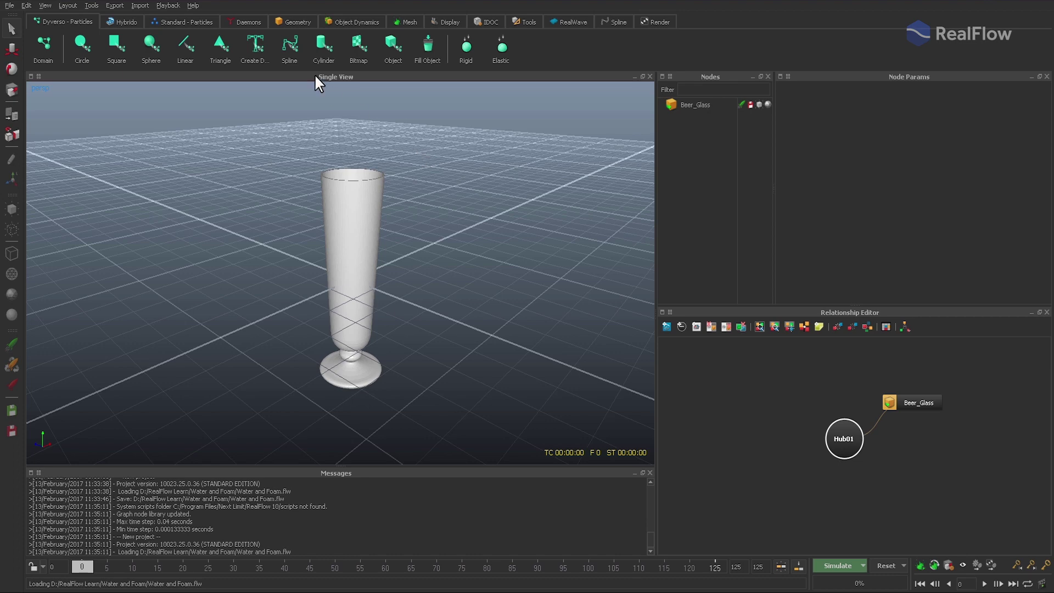
pyautogui.click(247, 23)
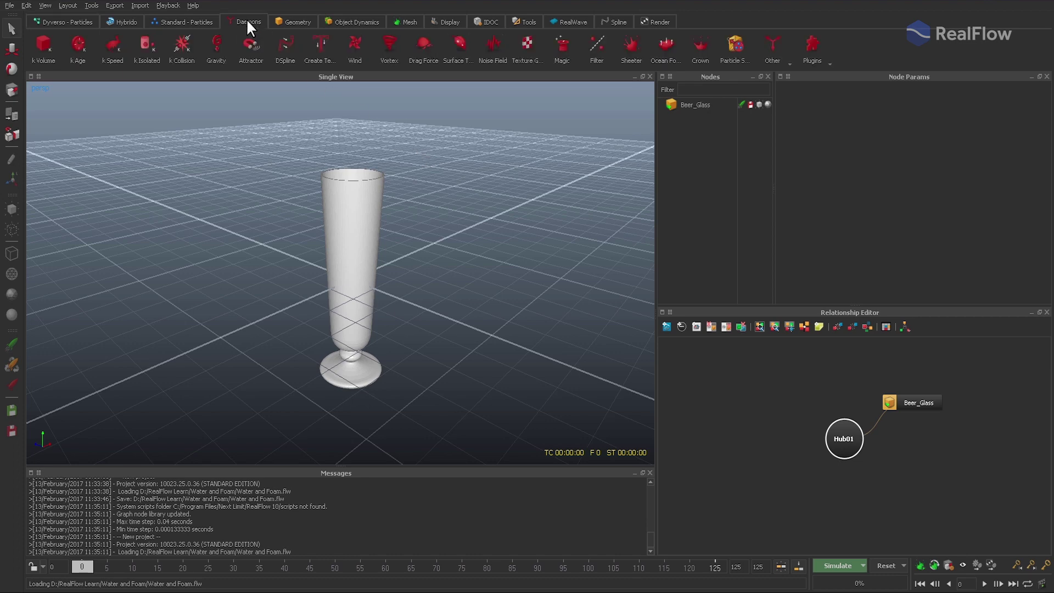
pyautogui.click(216, 44)
pyautogui.click(83, 22)
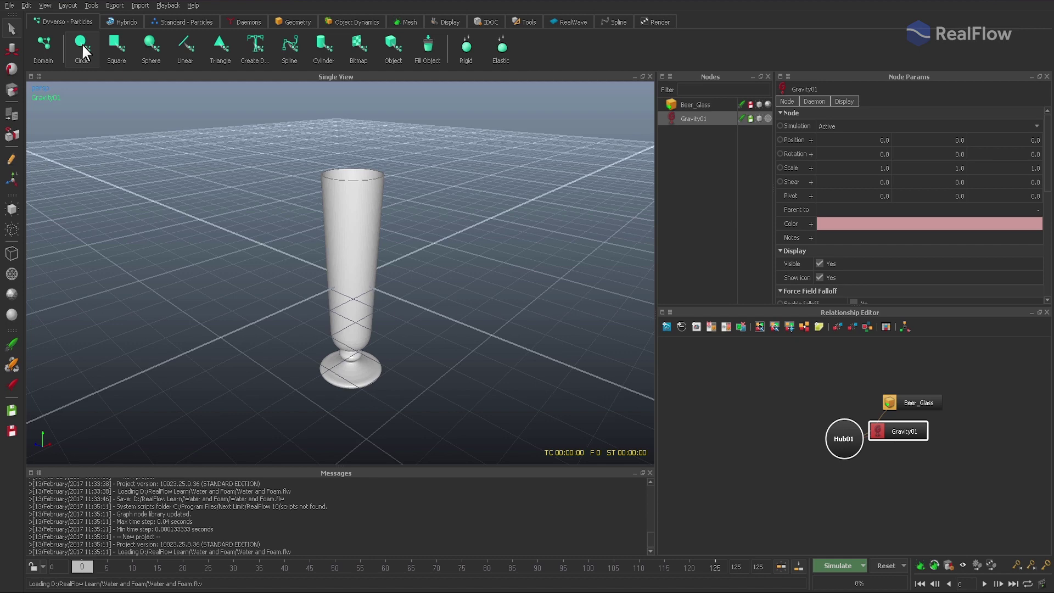
pyautogui.click(81, 44)
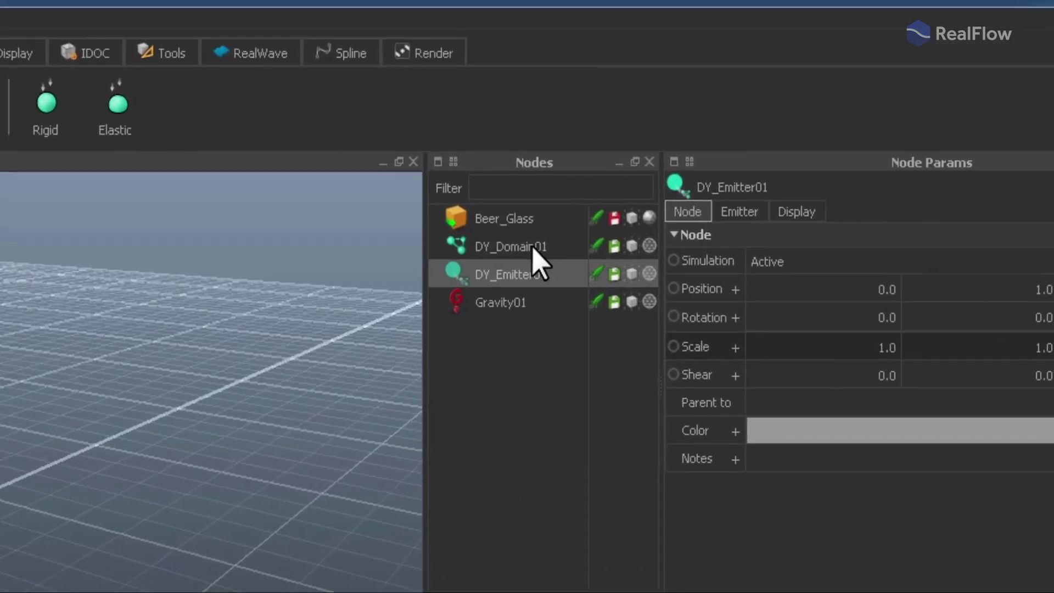
# Rename the new DY_Domain01 node to DY_Water
pyautogui.click(709, 119)
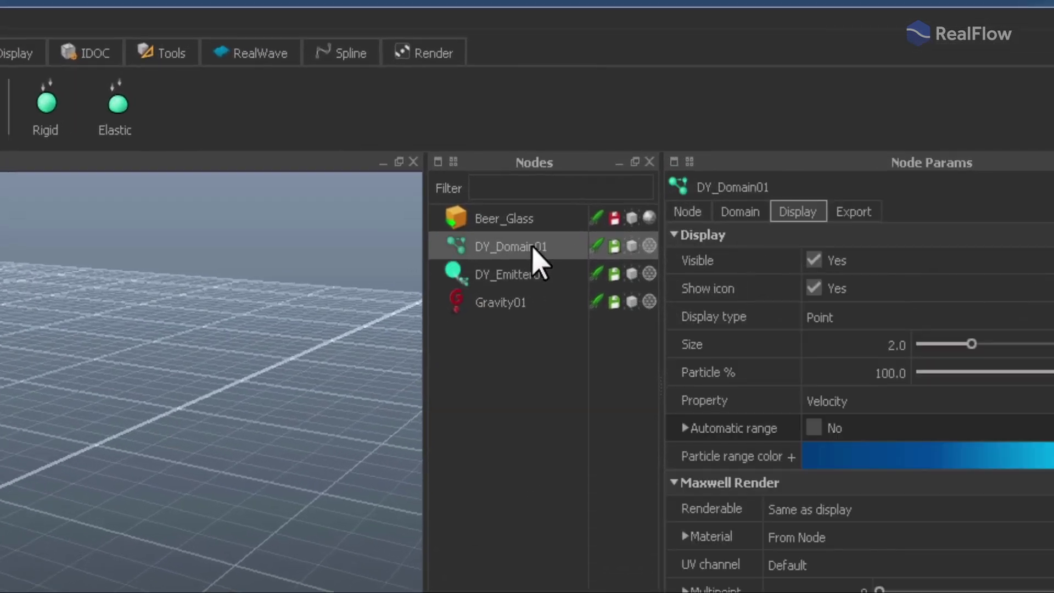
pyautogui.doubleClick(537, 248)
pyautogui.write('DY')
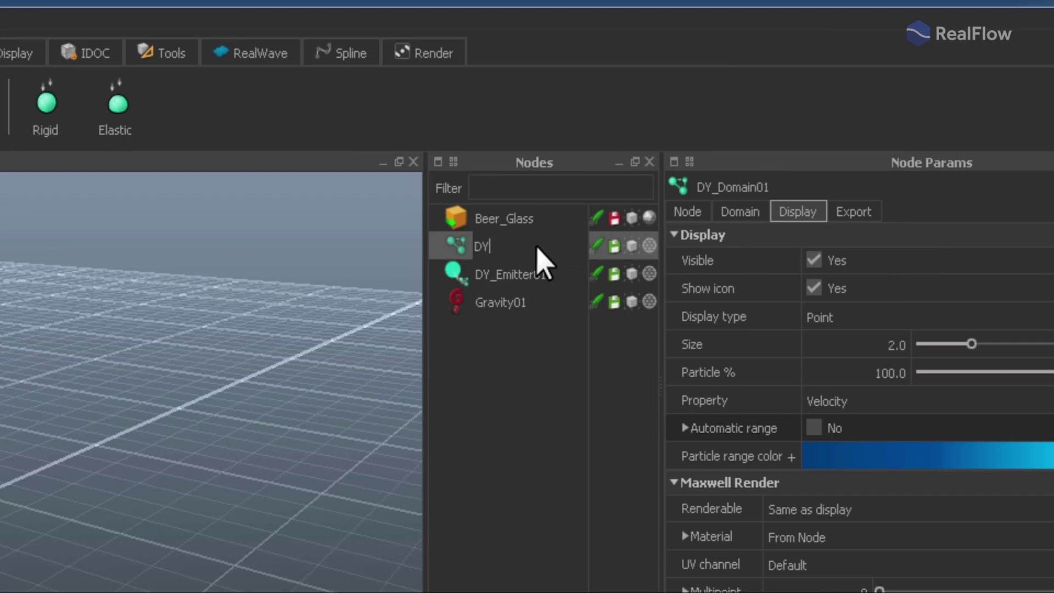
pyautogui.write('_Water')
pyautogui.press('Return')
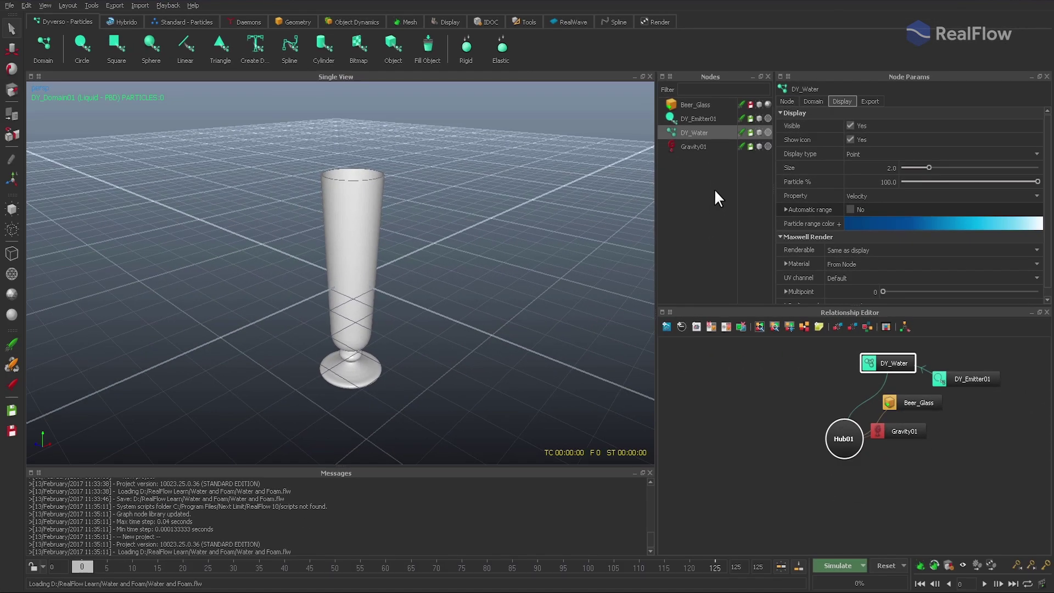
# Set DY_Emitter01's Scale X, Y and Z to 0.5
pyautogui.click(708, 120)
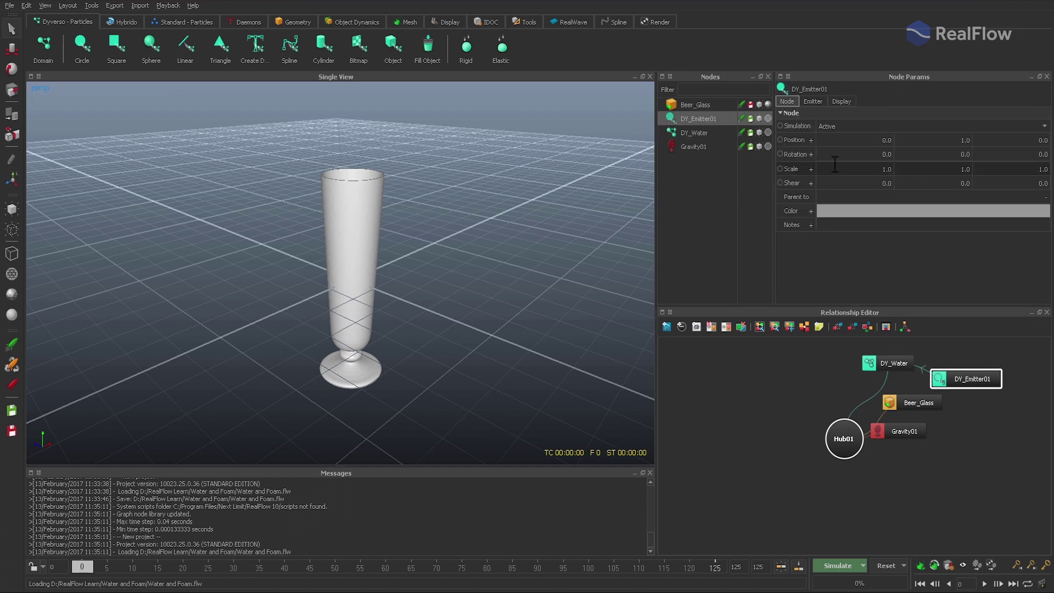
pyautogui.doubleClick(853, 169)
pyautogui.write('.5')
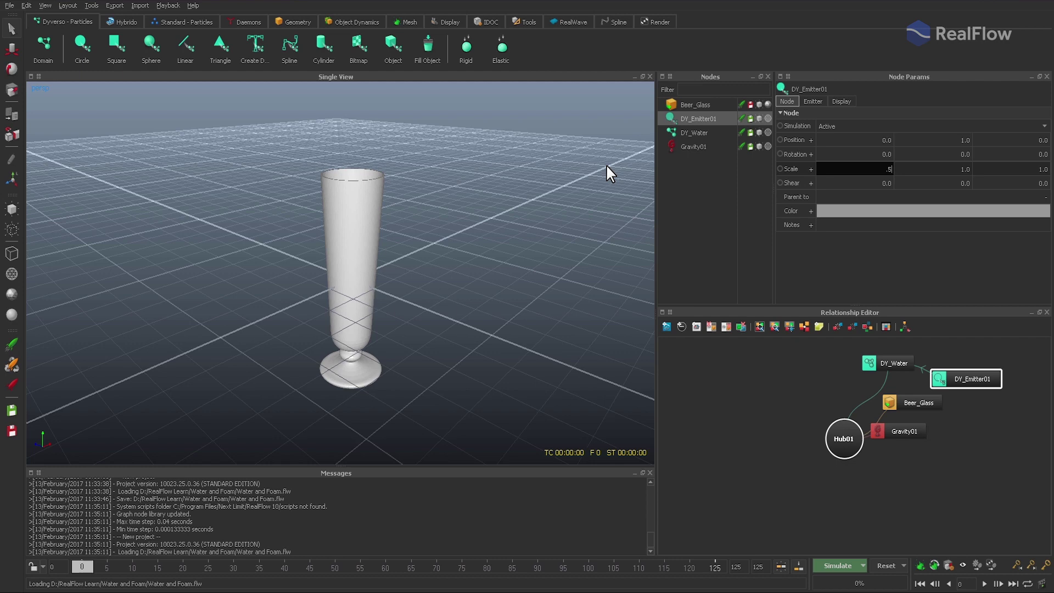
pyautogui.press('Tab')
pyautogui.press('BackSpace')
pyautogui.write('.5')
pyautogui.press('Tab')
pyautogui.press('BackSpace')
pyautogui.write('.5')
pyautogui.press('Return')
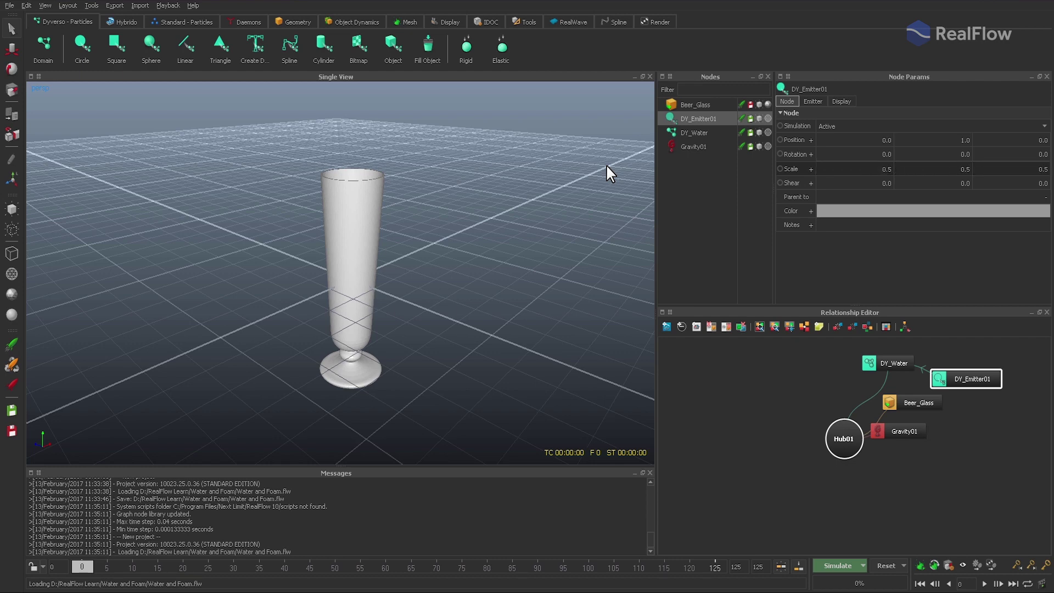
# Raise the emitter above the glass rim to a height of about 5.2
pyautogui.press('w')
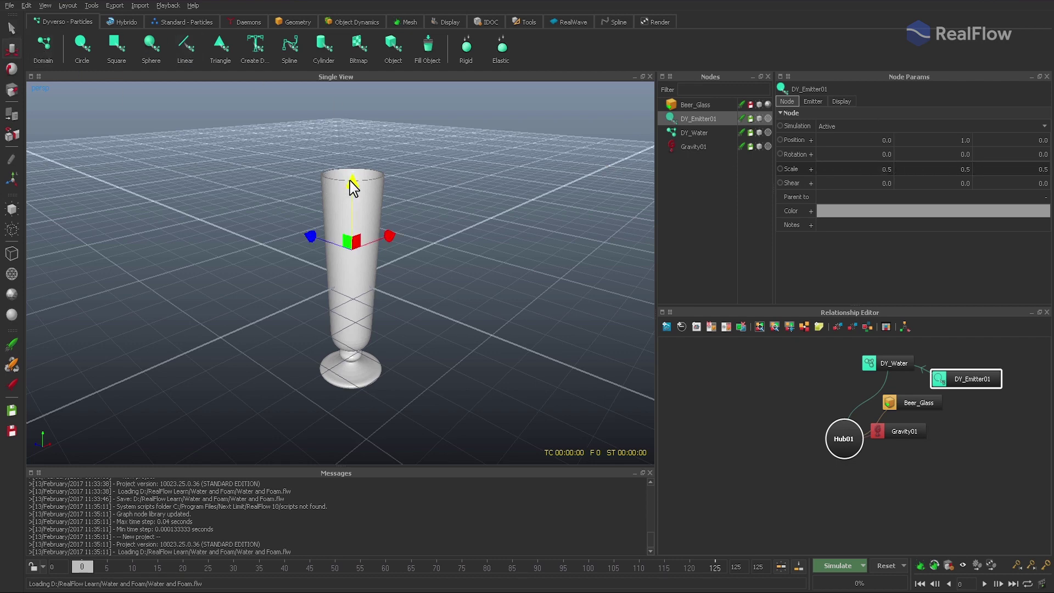
pyautogui.moveTo(353, 183); pyautogui.dragTo(365, 139)
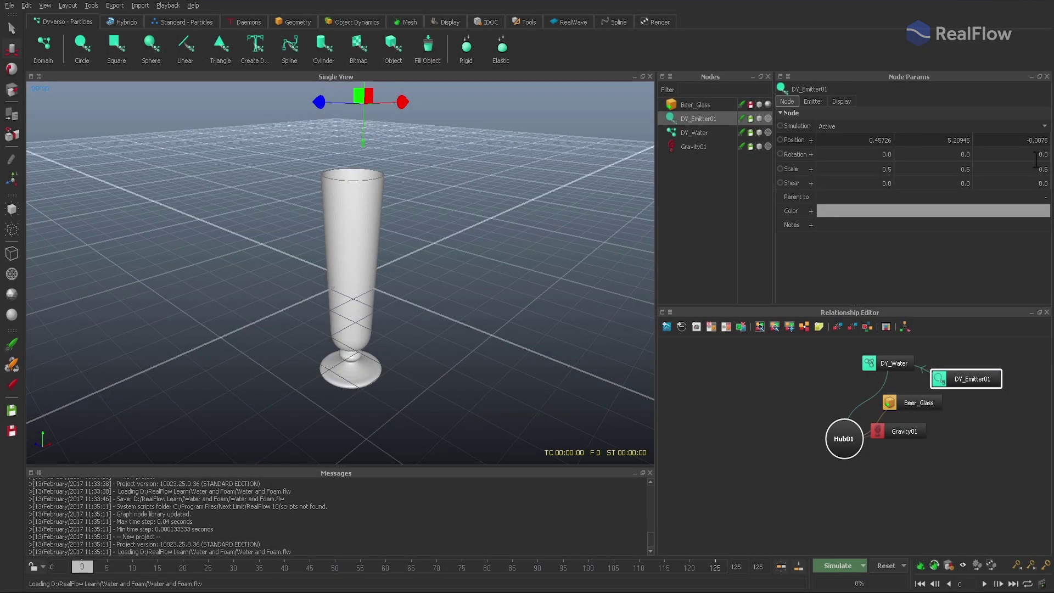
pyautogui.click(810, 154)
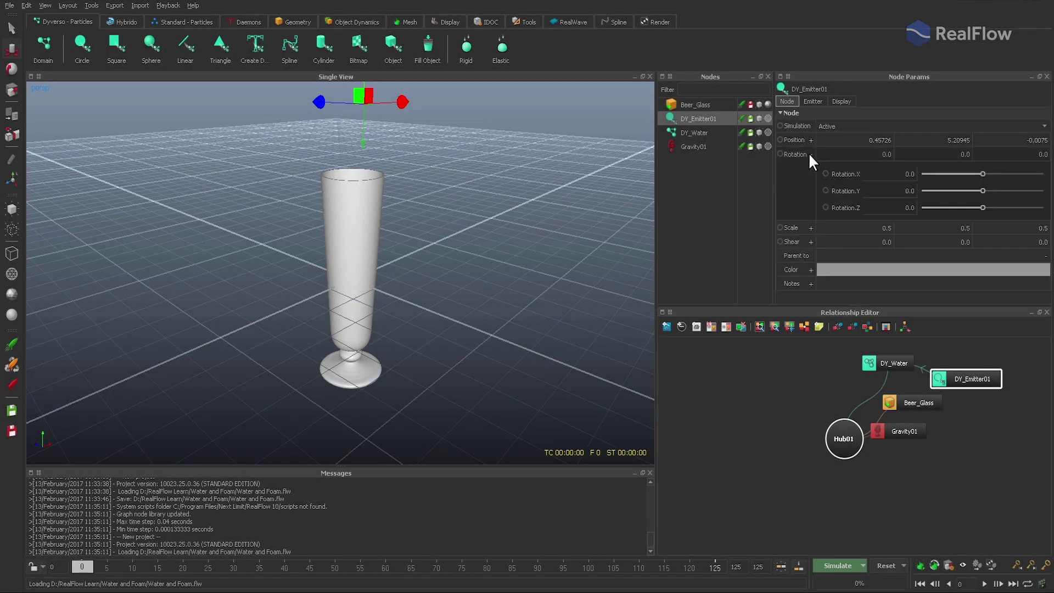
pyautogui.click(6, 11)
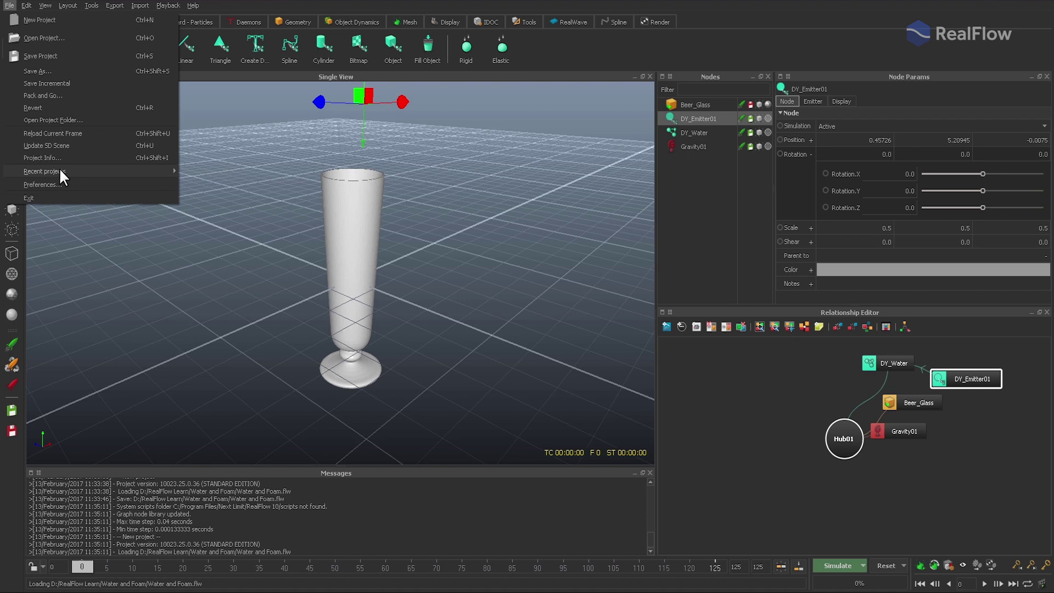
pyautogui.click(52, 184)
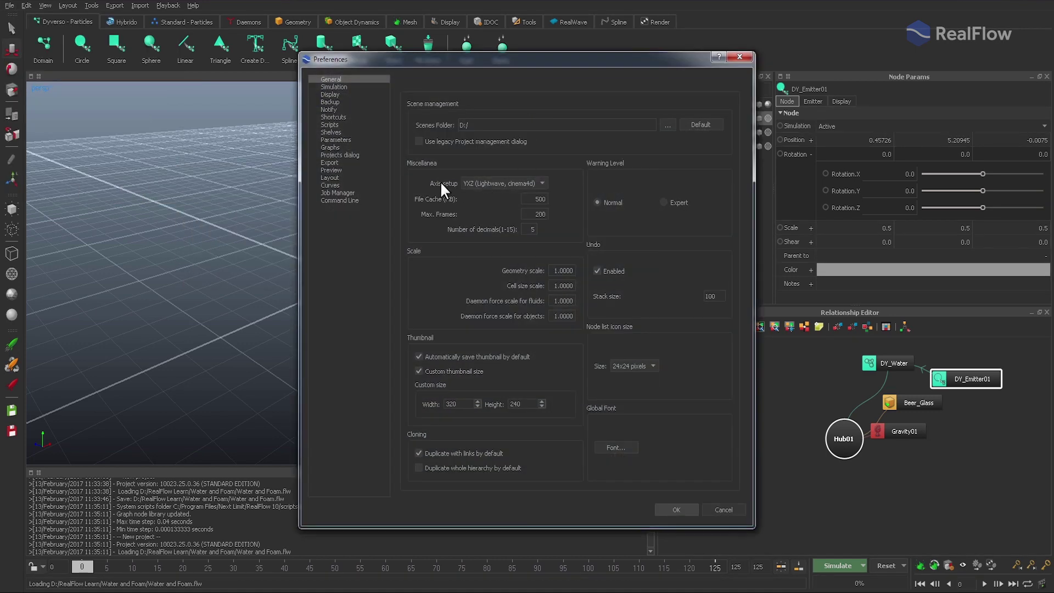
pyautogui.click(533, 181)
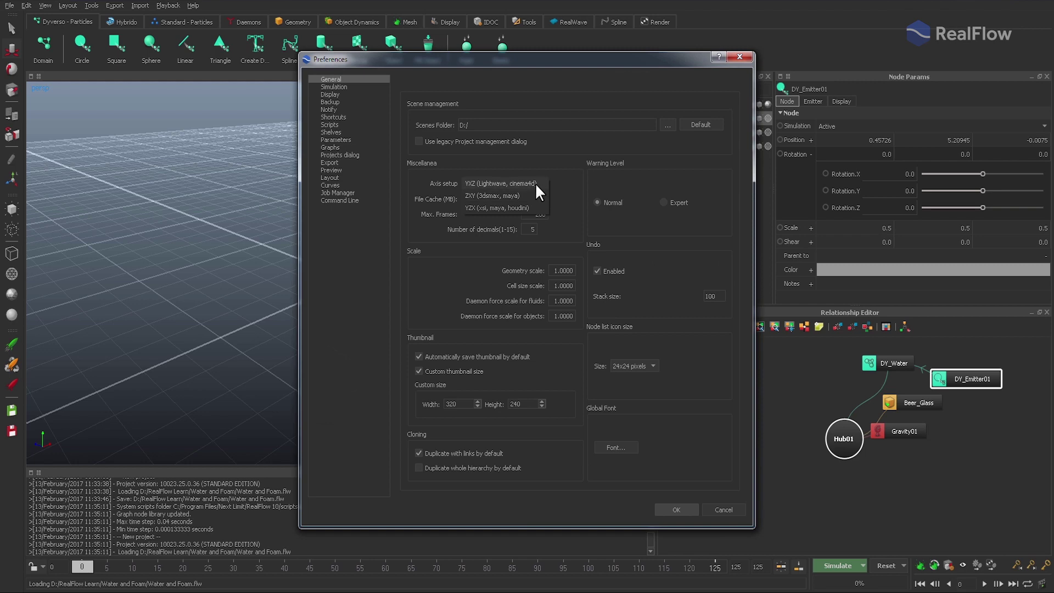
pyautogui.click(535, 183)
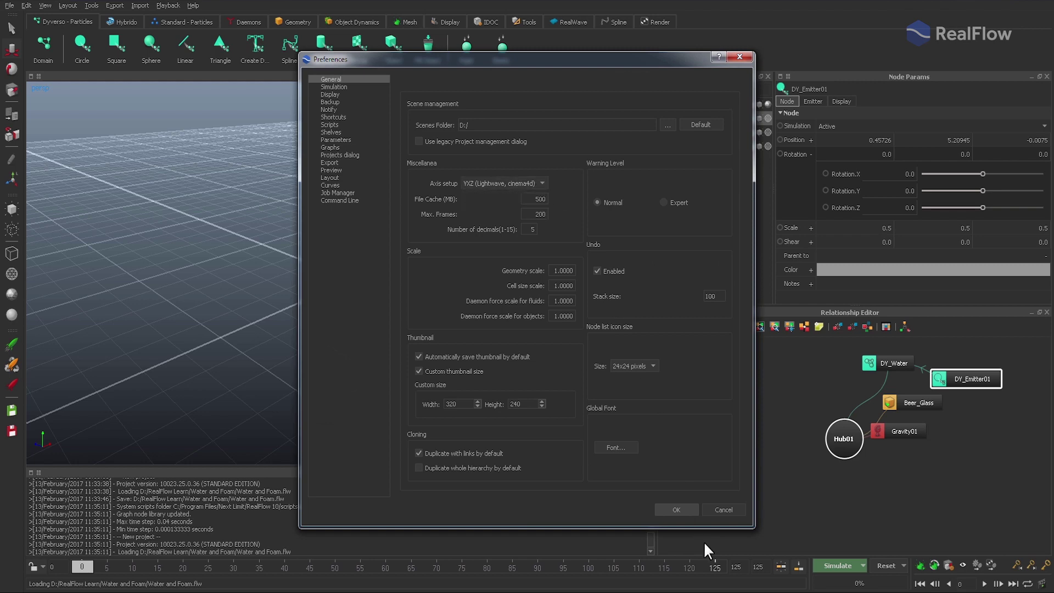
pyautogui.click(684, 510)
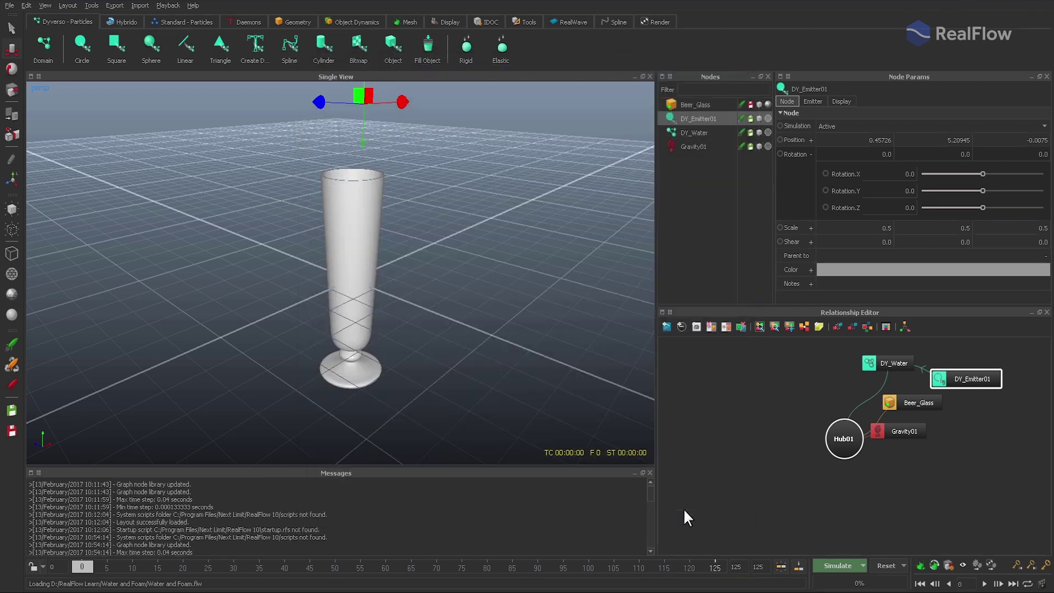
# Drive DY_Emitter01's Rotation.Z with a 3*sin(t) expression in the Curve Editor
pyautogui.rightClick(825, 209)
pyautogui.click(840, 212)
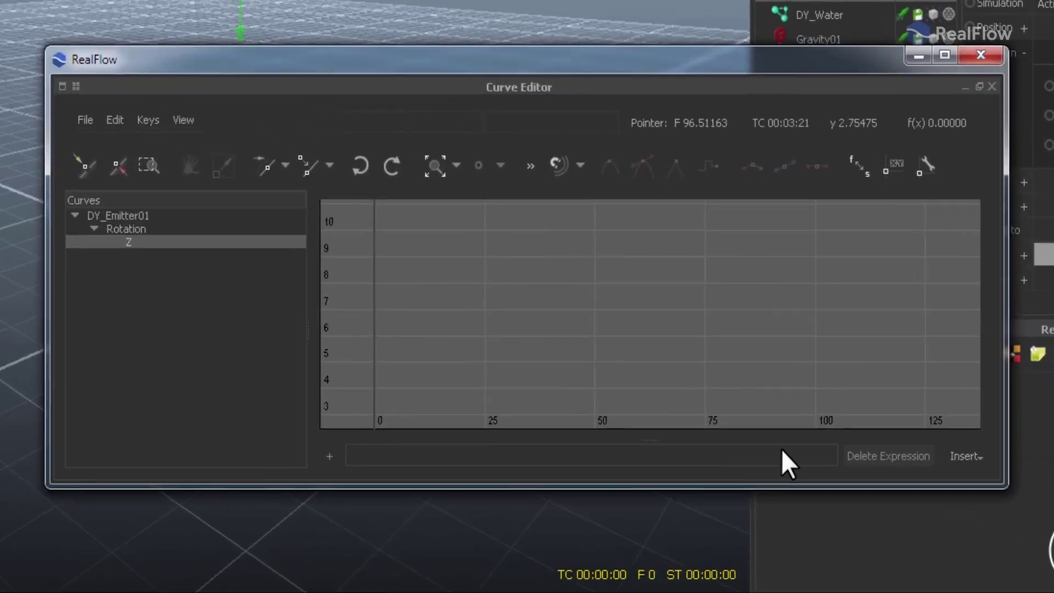
pyautogui.write('sin(t)')
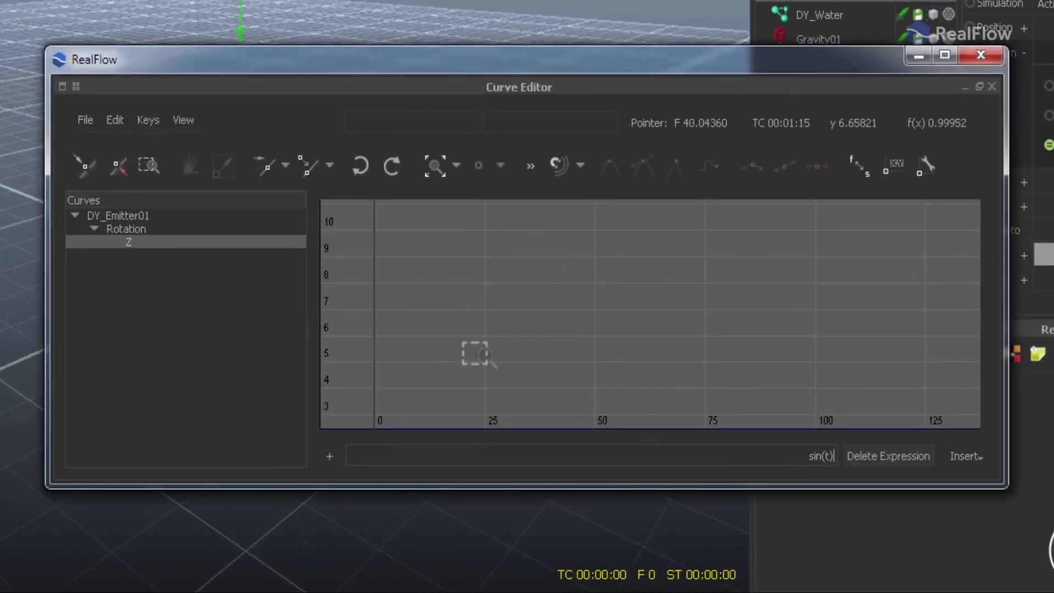
pyautogui.moveTo(538, 381); pyautogui.dragTo(539, 192, button='middle')
pyautogui.moveTo(606, 291); pyautogui.dragTo(429, 255)
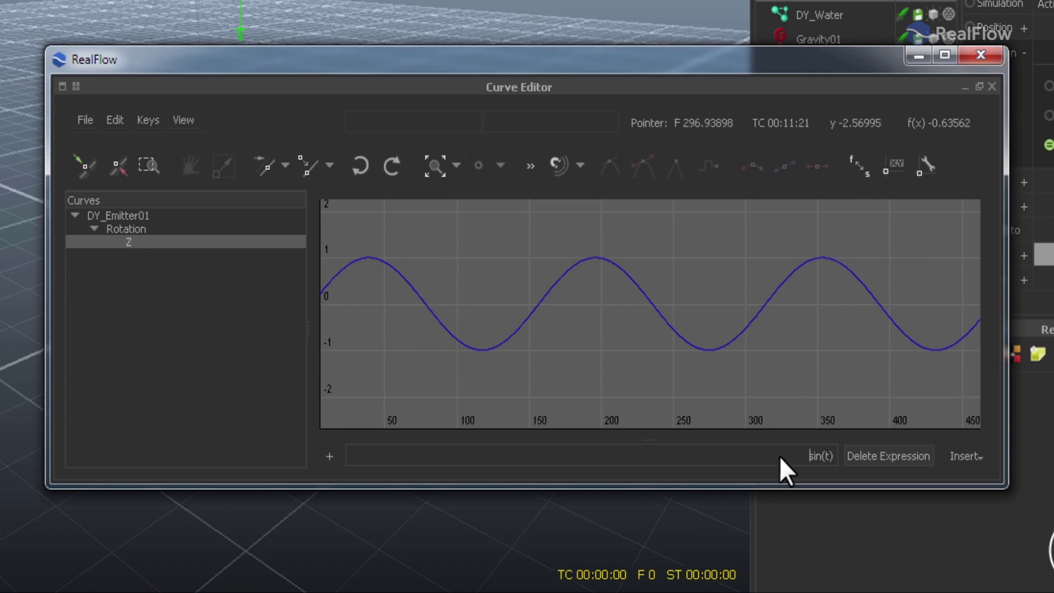
pyautogui.press('Return')
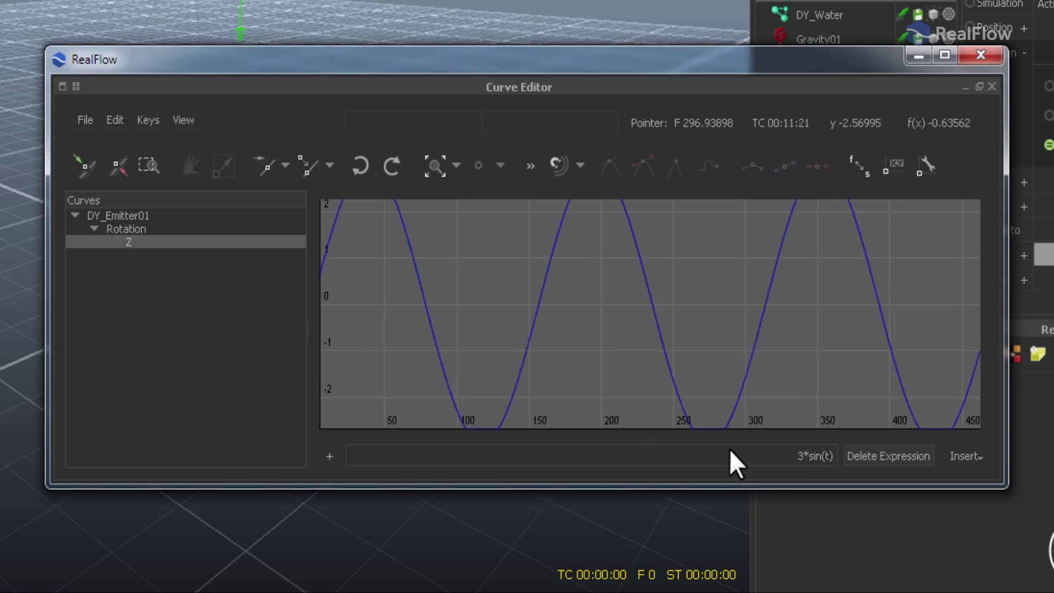
pyautogui.moveTo(548, 313); pyautogui.dragTo(511, 287)
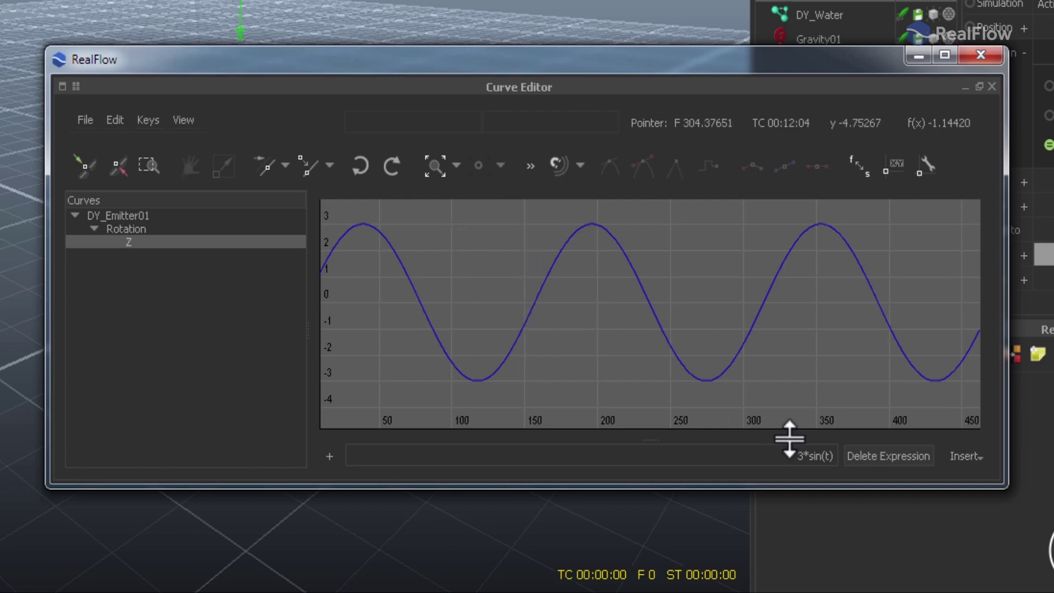
# Offset and speed up the expression to 3*sin(t*10)+7
pyautogui.click(834, 456)
pyautogui.write('+3')
pyautogui.press('Return')
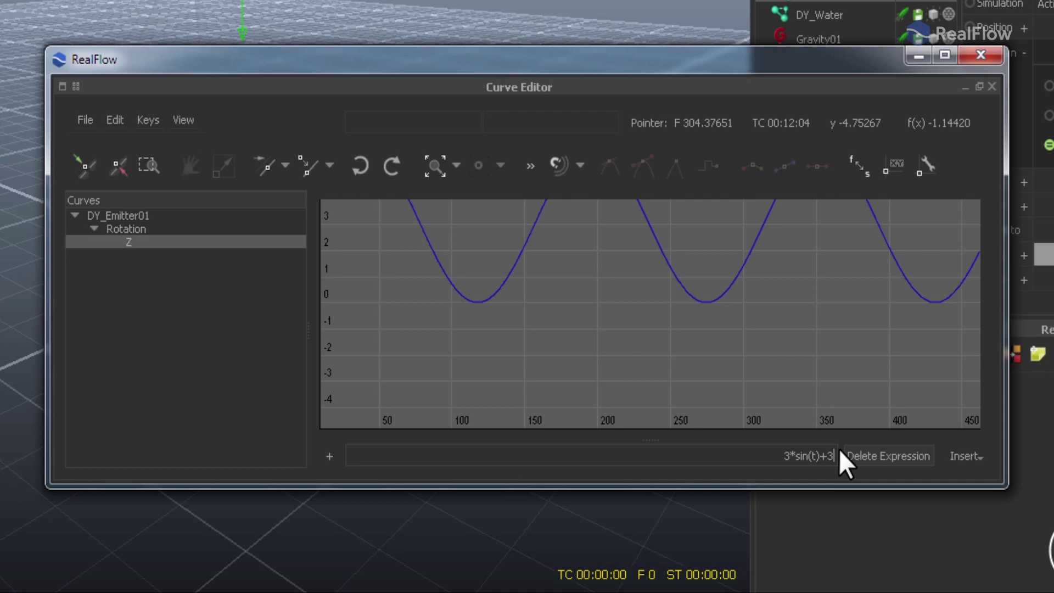
pyautogui.moveTo(581, 299); pyautogui.dragTo(582, 369, button='middle')
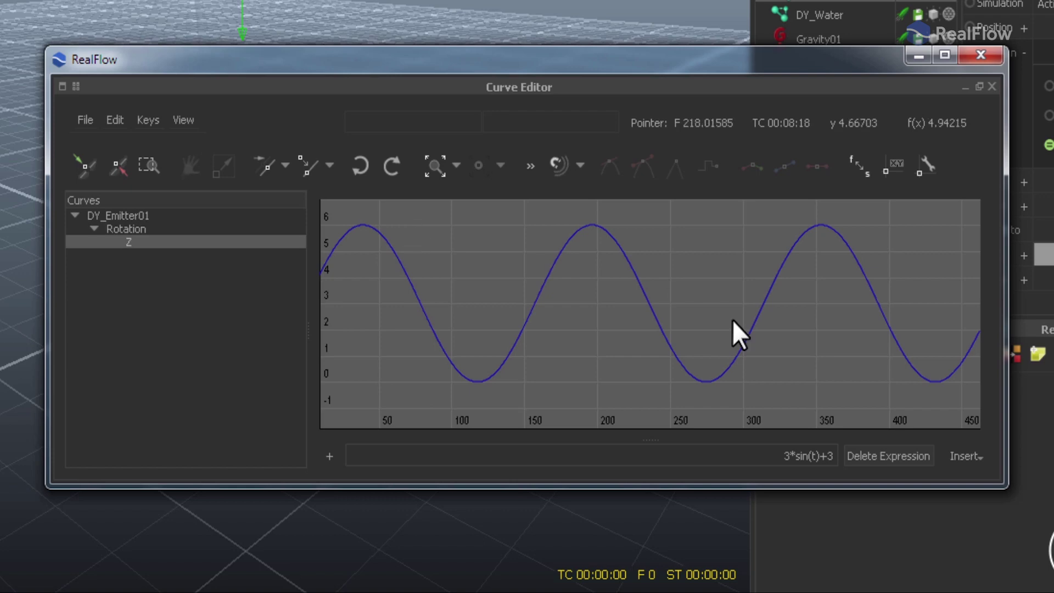
pyautogui.write('7')
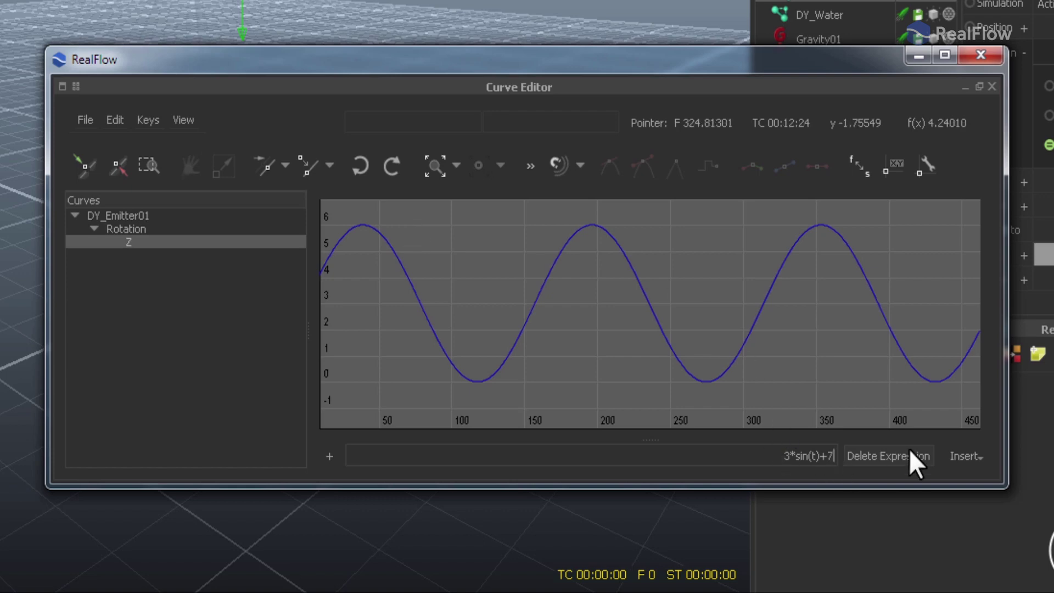
pyautogui.press('Return')
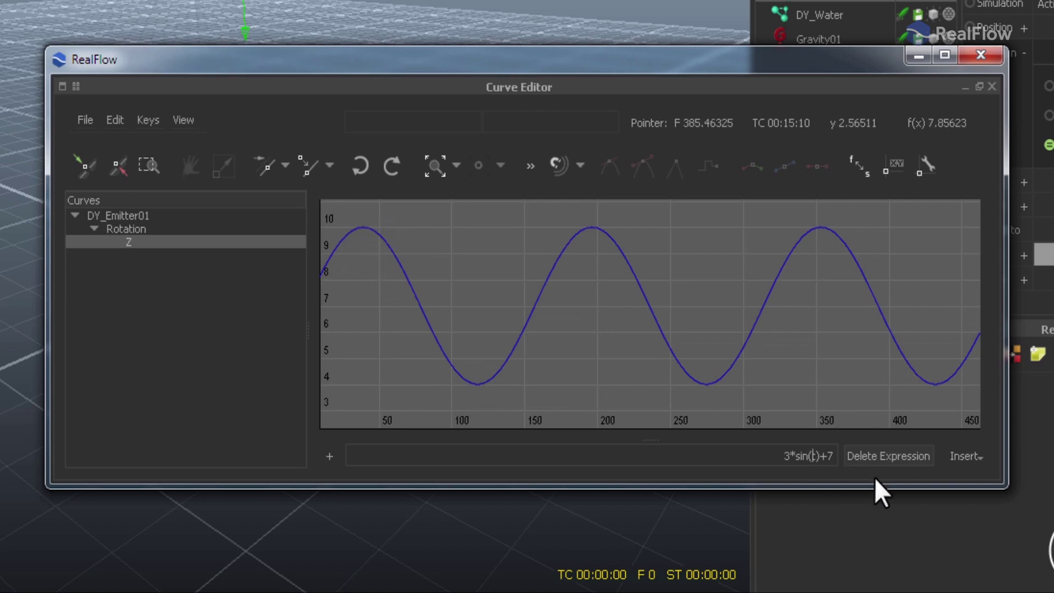
pyautogui.write('*10')
pyautogui.press('End')
pyautogui.press('Return')
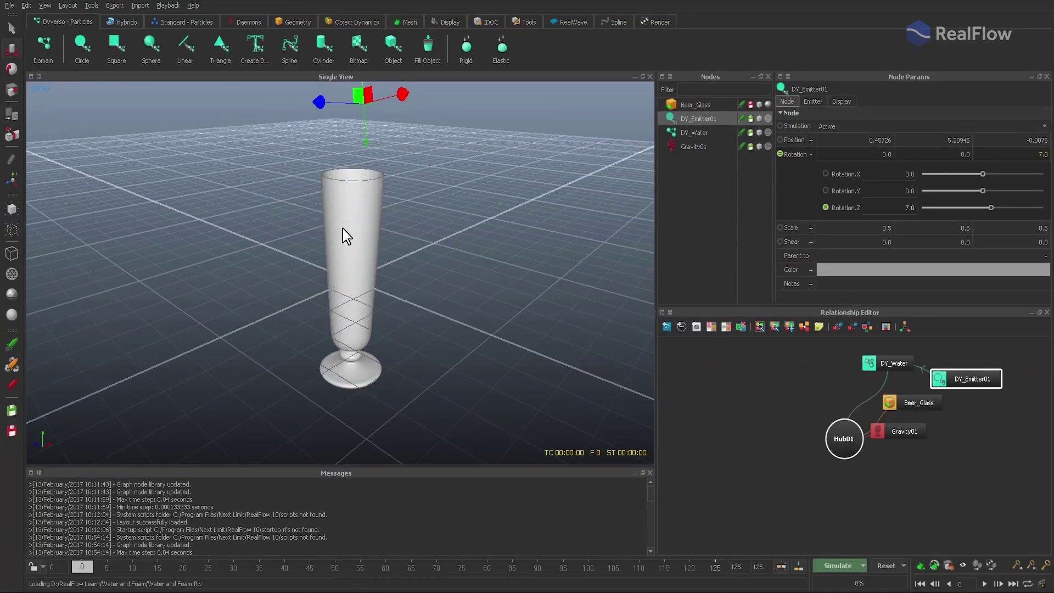
# Preview the emitter's rotation at frame 53
pyautogui.keyDown('alt'); pyautogui.moveTo(346, 237); pyautogui.dragTo(285, 263); pyautogui.keyUp('alt')
pyautogui.click(12, 27)
pyautogui.moveTo(82, 566); pyautogui.dragTo(77, 536)
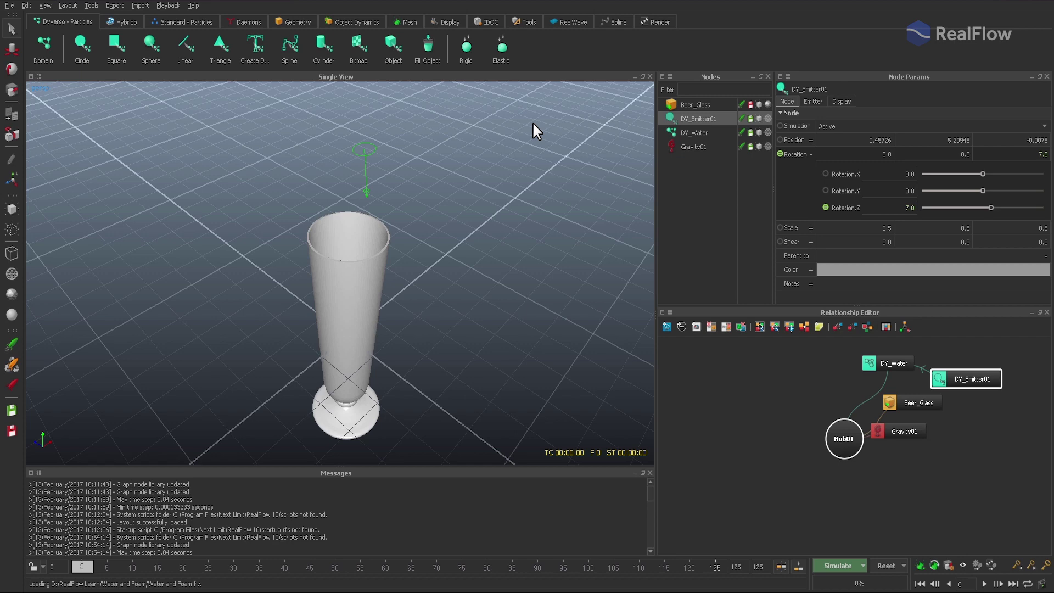
# Set the emitter Speed to 5 with V random and H random at 0.8
pyautogui.click(810, 101)
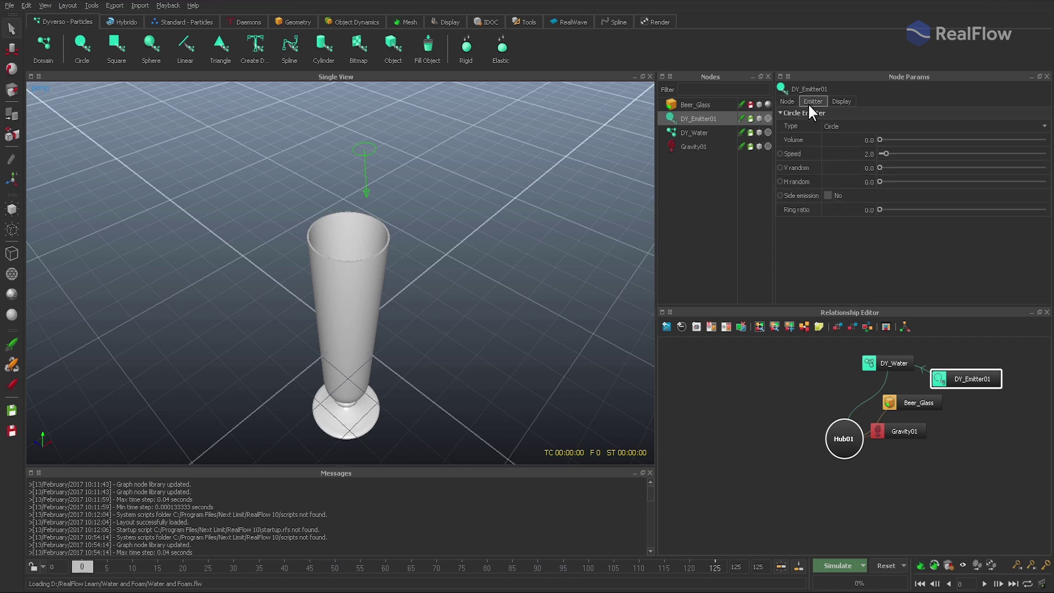
pyautogui.click(848, 154)
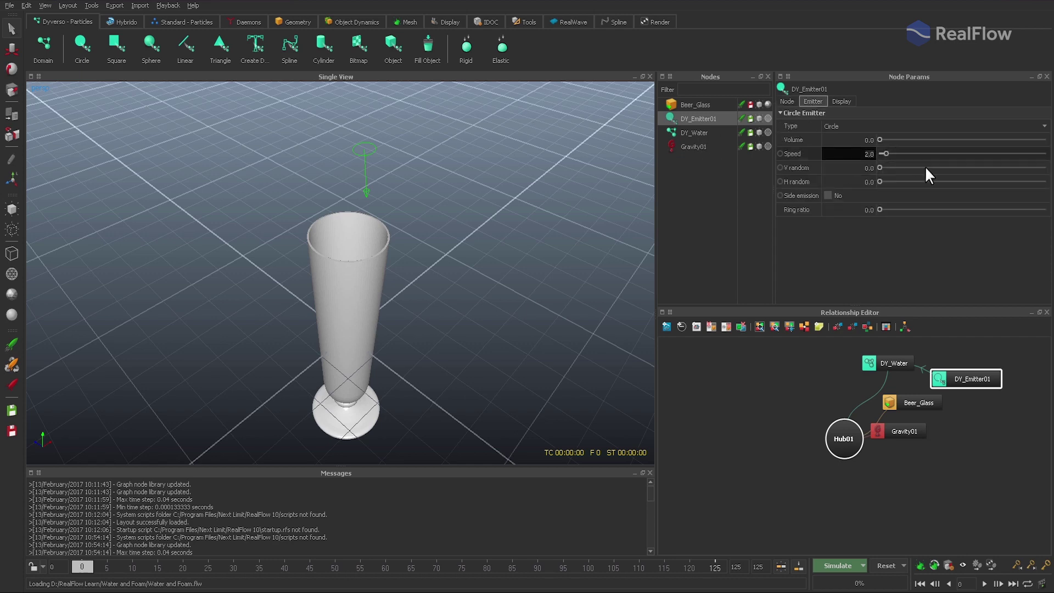
pyautogui.write('5')
pyautogui.press('Tab')
pyautogui.write('0.8')
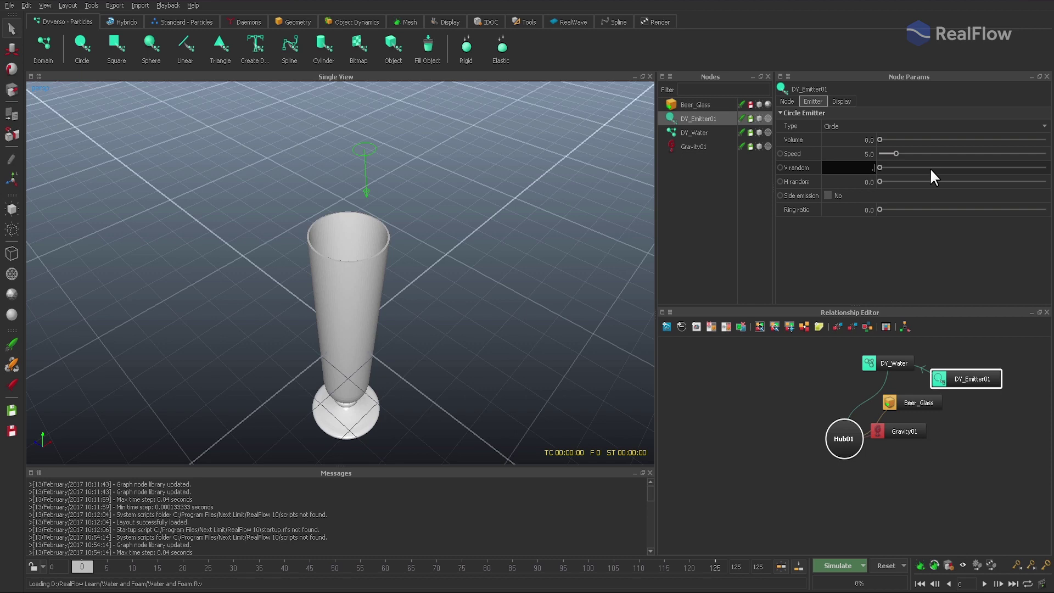
pyautogui.press('Tab')
pyautogui.write('0.8')
pyautogui.press('Return')
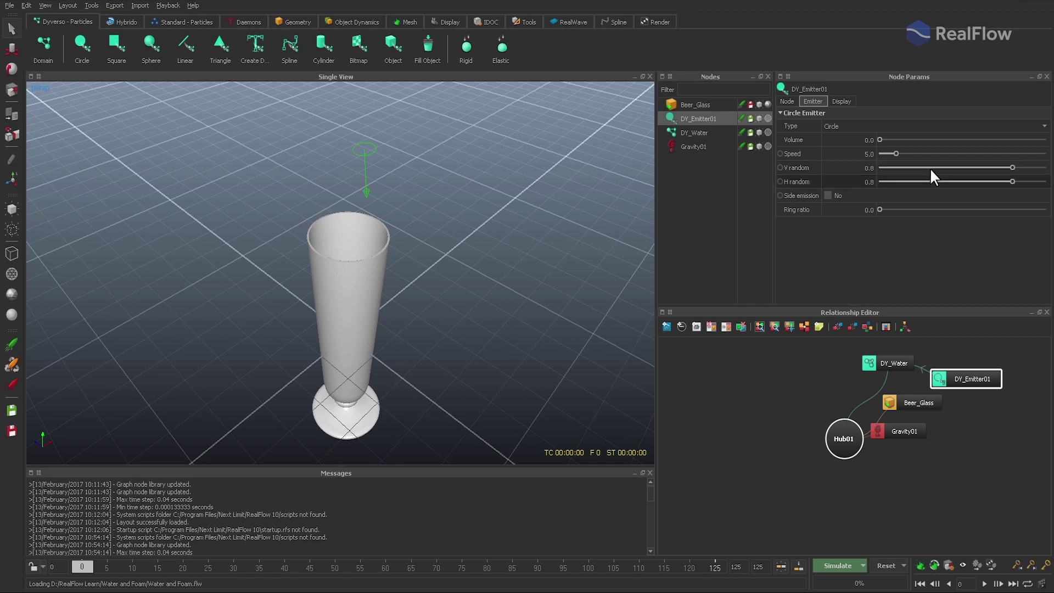
# On DY_Water's Domain tab, choose Liquid - SPH, Resolution 20.0 and Surface tension 10.0
pyautogui.click(696, 132)
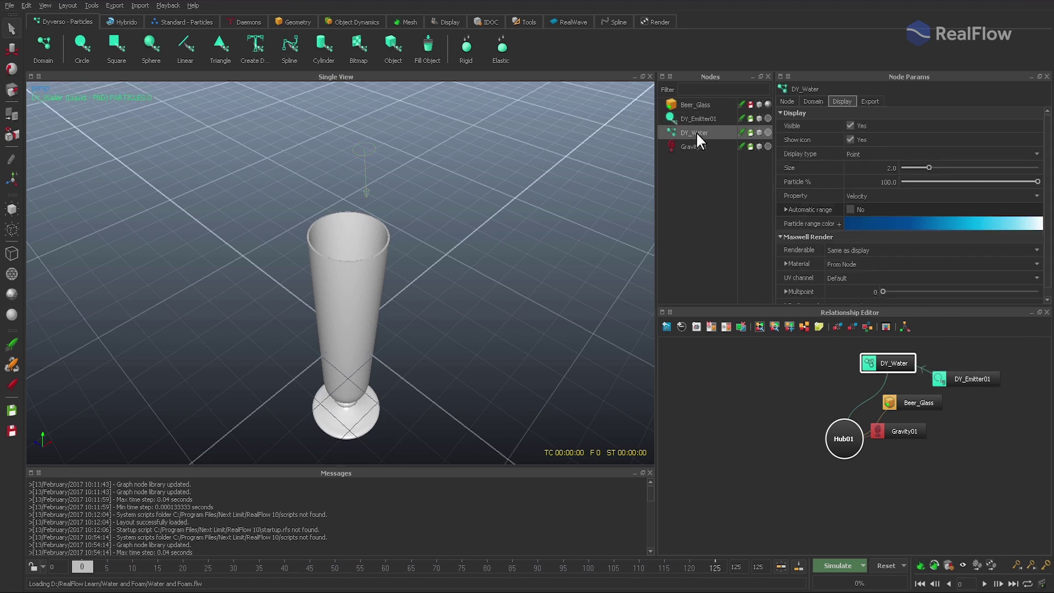
pyautogui.click(811, 102)
pyautogui.click(850, 126)
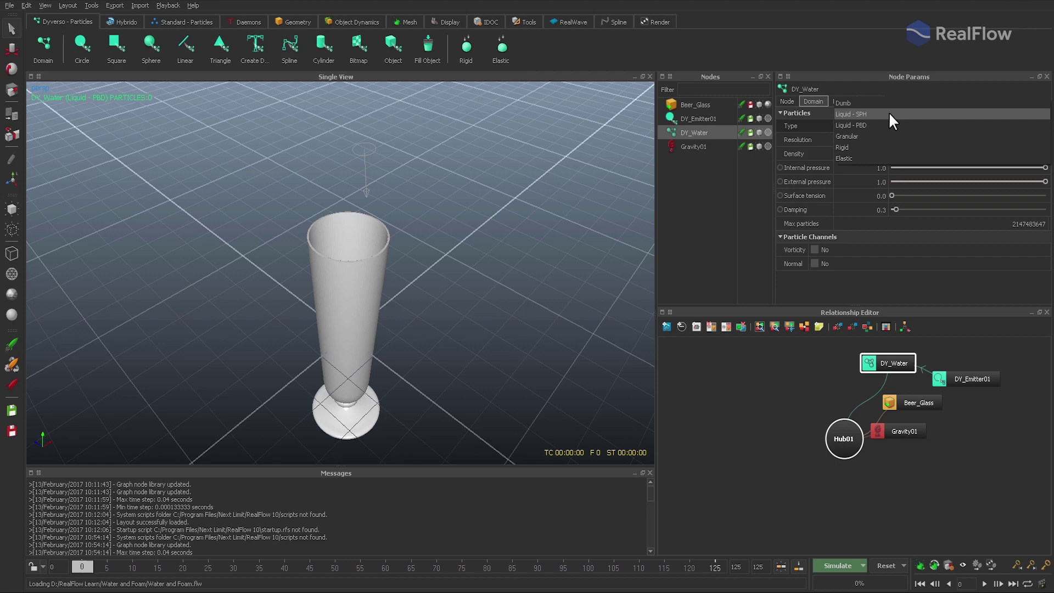
pyautogui.click(889, 113)
pyautogui.click(885, 139)
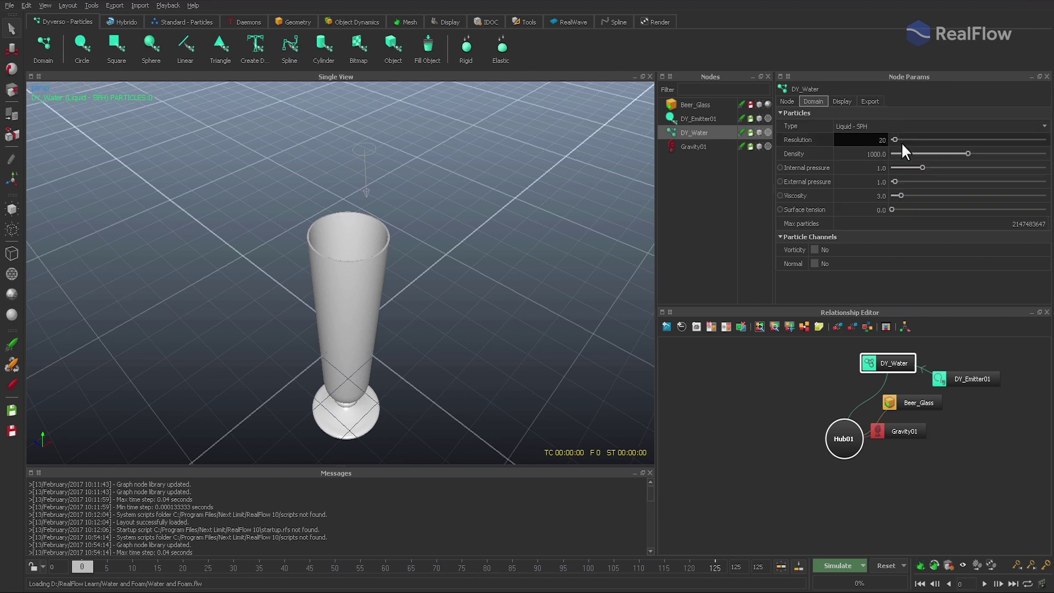
pyautogui.click(864, 209)
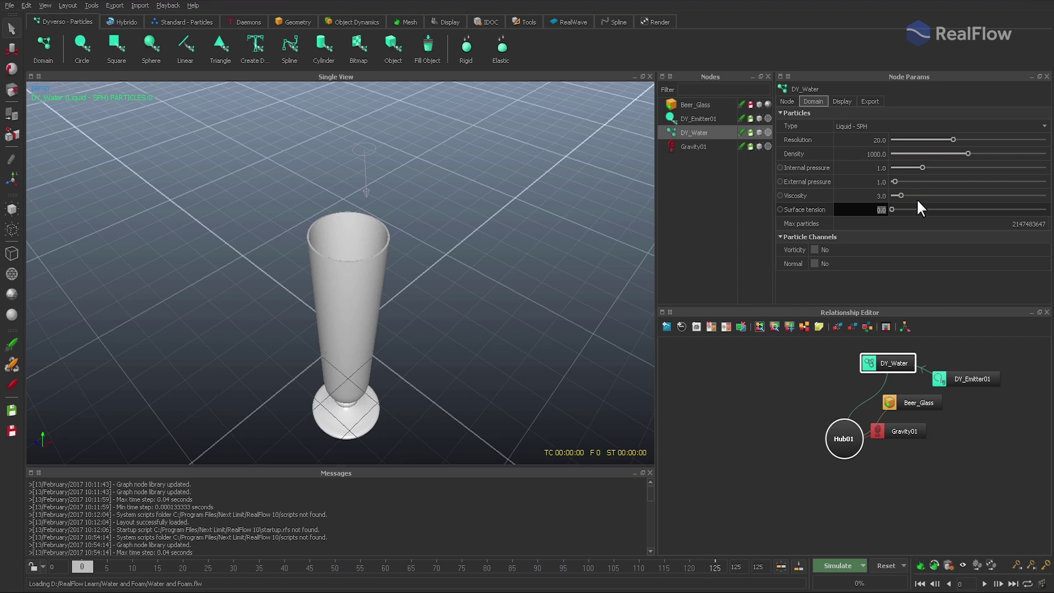
pyautogui.write('10')
pyautogui.press('Return')
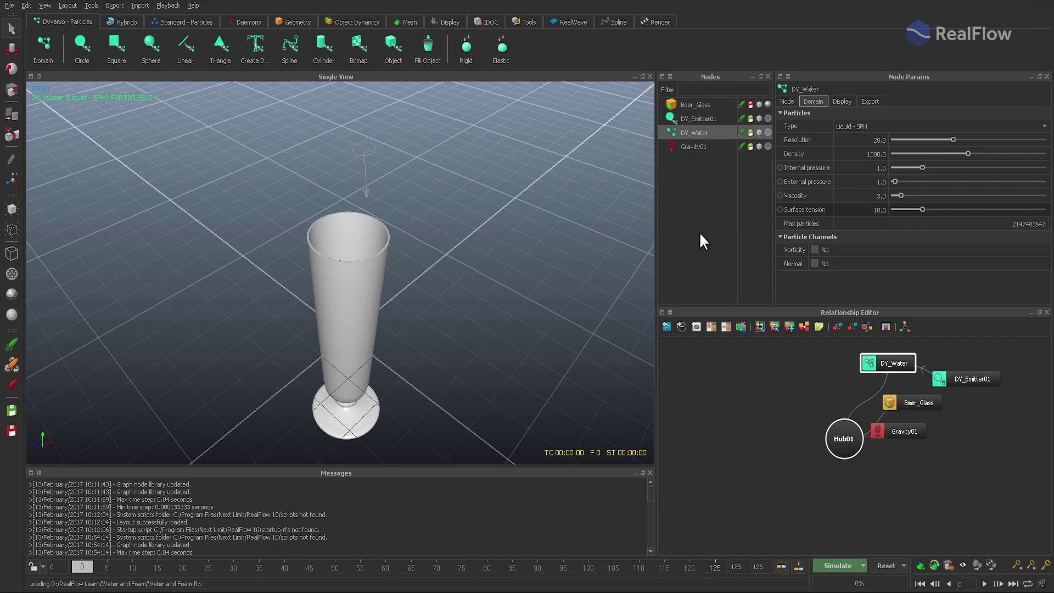
pyautogui.keyDown('alt'); pyautogui.moveTo(315, 312); pyautogui.dragTo(450, 317); pyautogui.keyUp('alt')
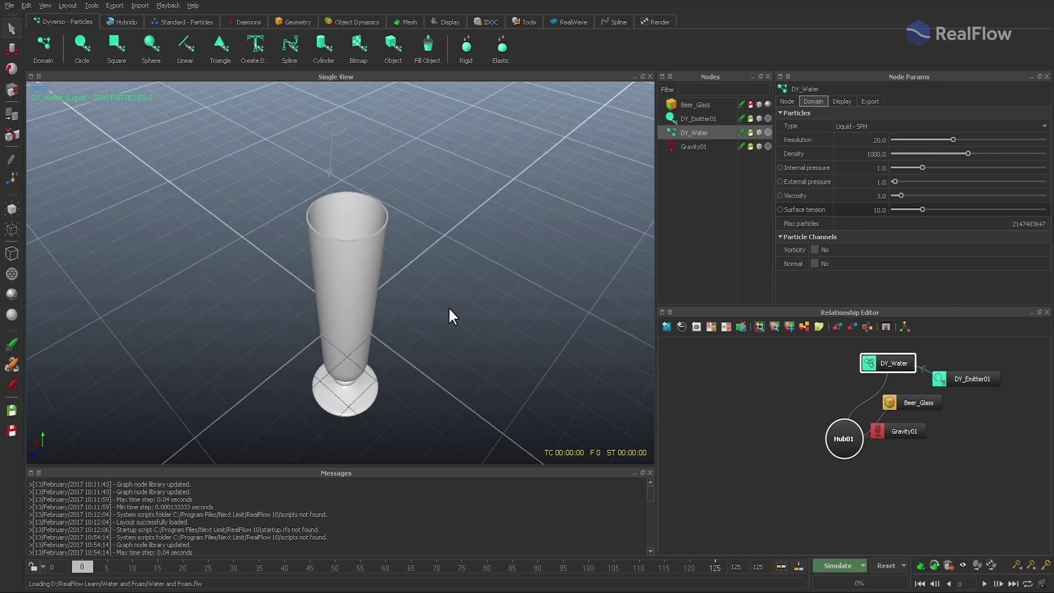
# Simulate the pour to frame 32, briefly hiding Beer_Glass to view the particles
pyautogui.click(838, 562)
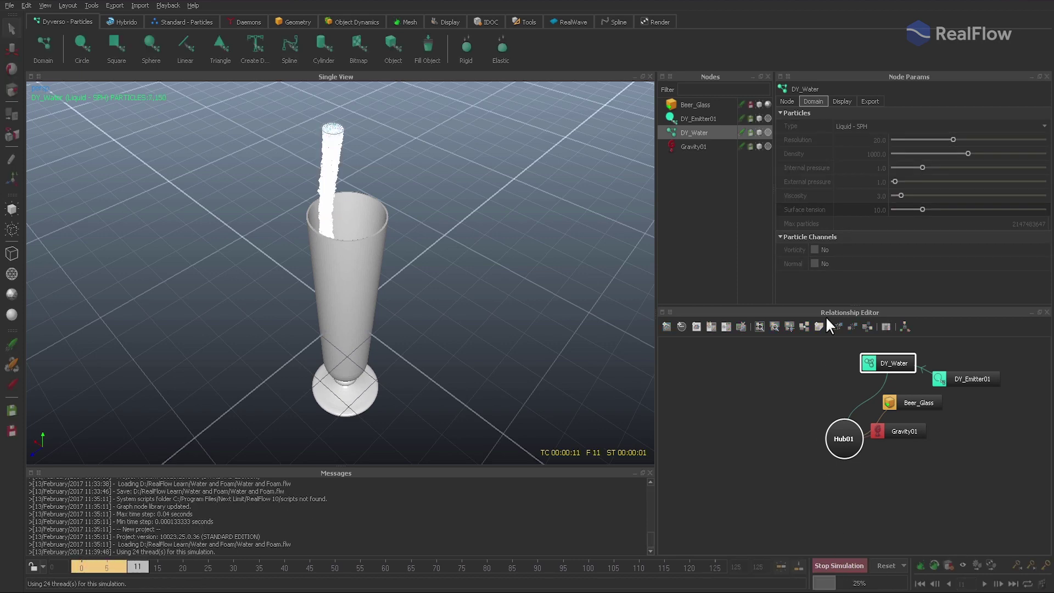
pyautogui.click(757, 104)
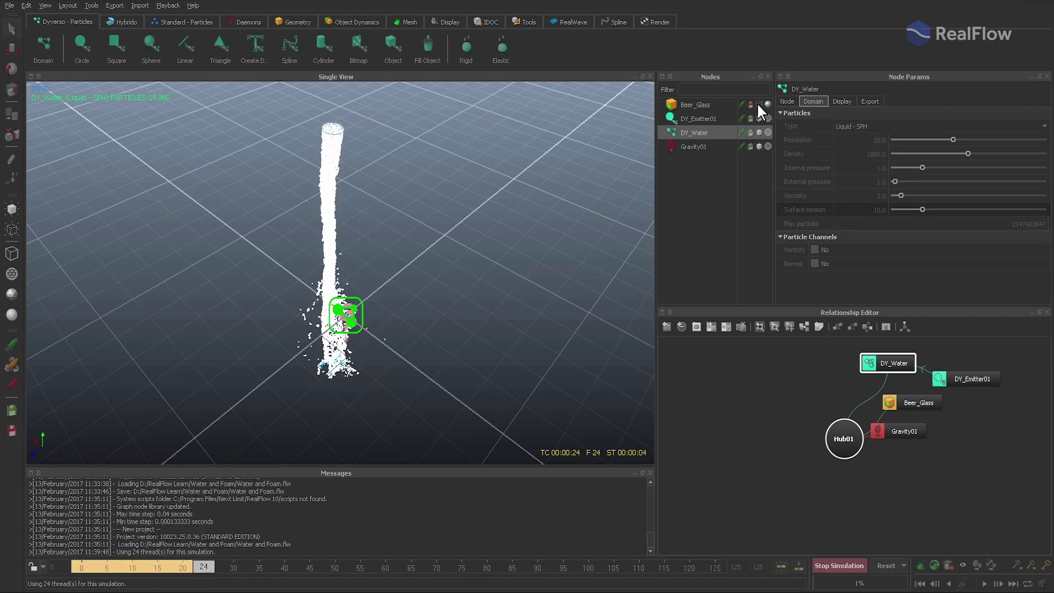
pyautogui.click(758, 104)
pyautogui.click(845, 567)
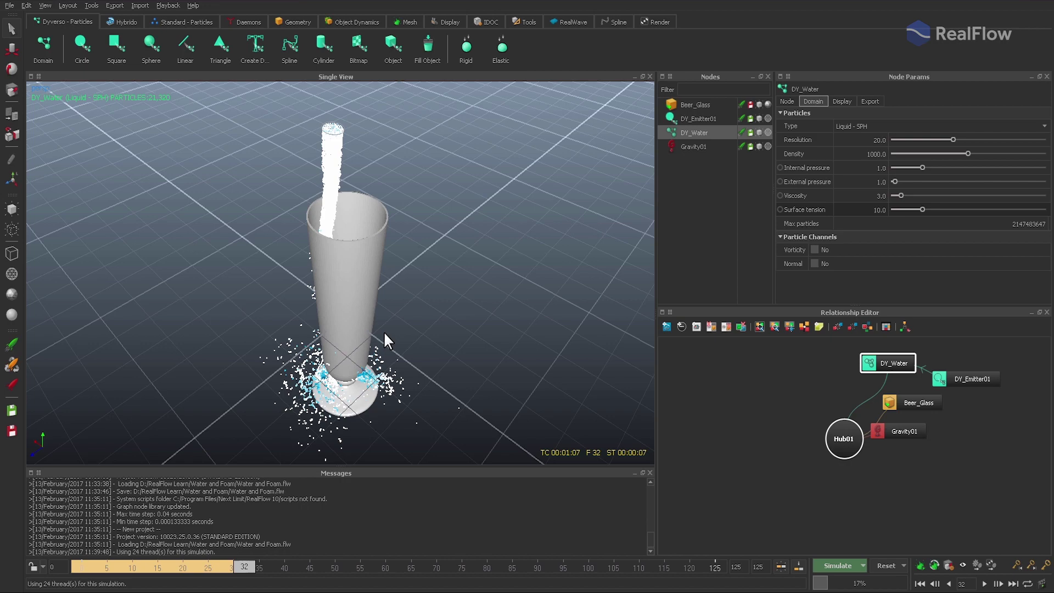
pyautogui.keyDown('alt'); pyautogui.moveTo(303, 302); pyautogui.dragTo(495, 263); pyautogui.keyUp('alt')
# Reset and resimulate the pour, stopping at frame 27 to inspect glass collisions
pyautogui.click(686, 109)
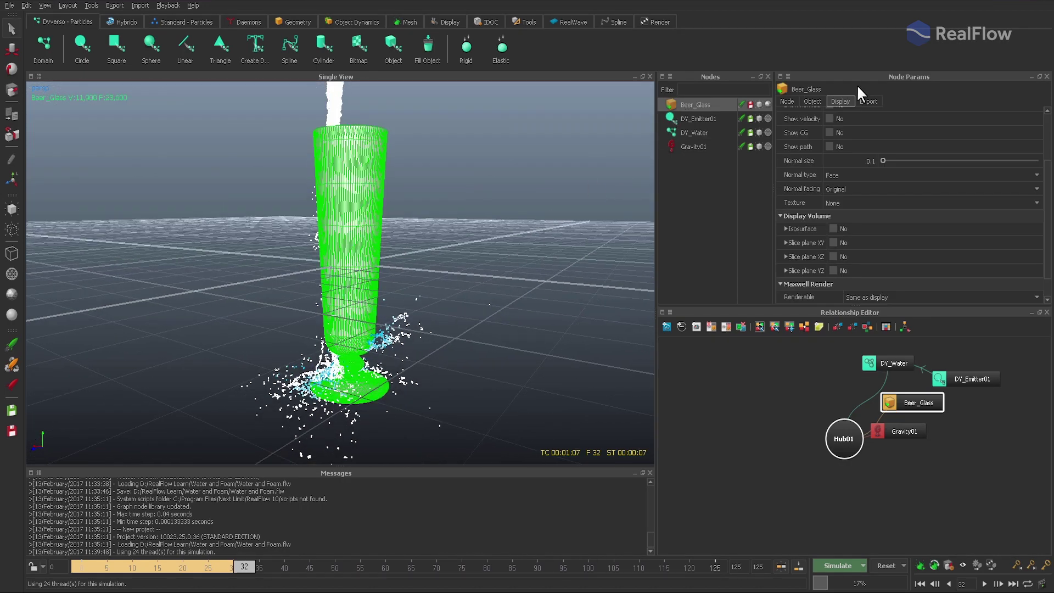
pyautogui.click(813, 101)
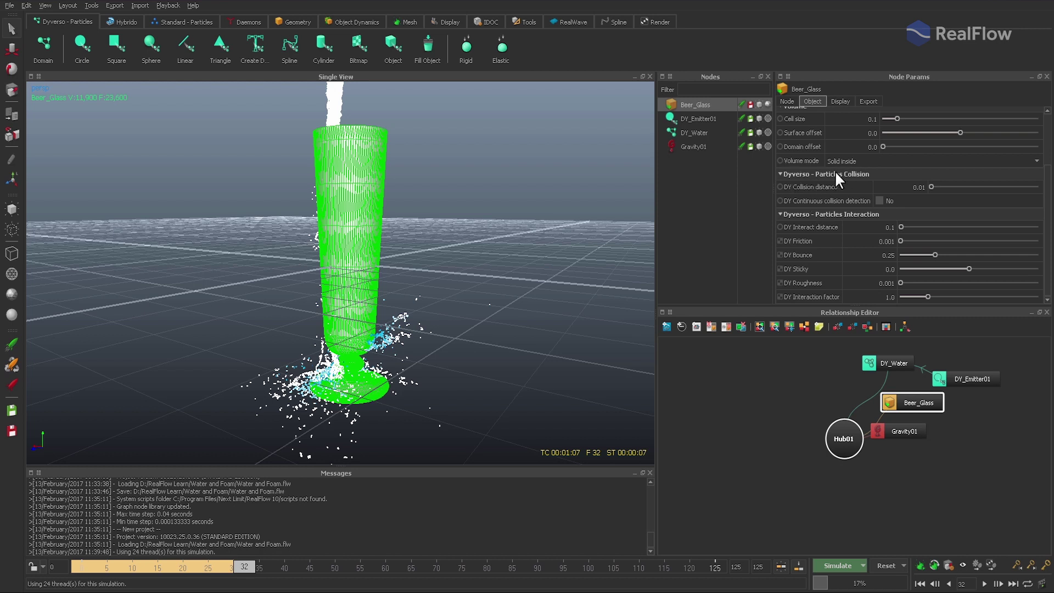
pyautogui.click(888, 566)
pyautogui.click(824, 562)
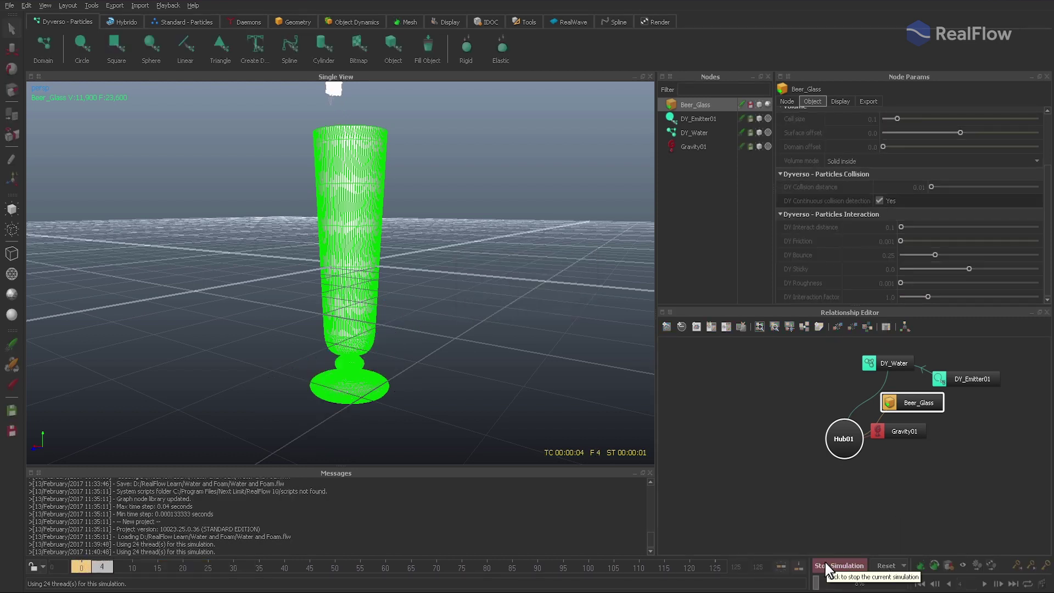
pyautogui.click(758, 105)
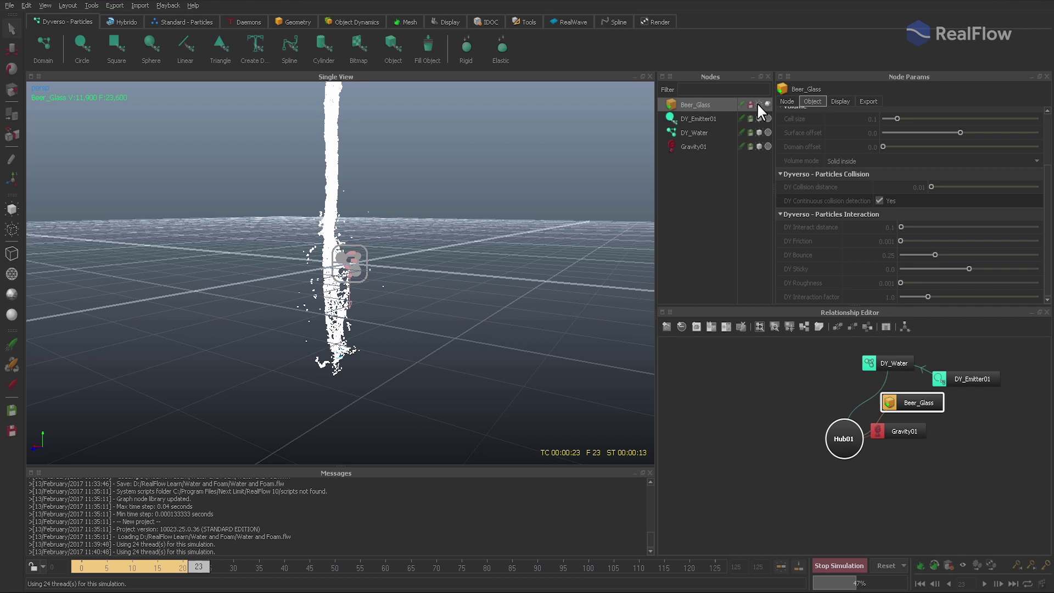
pyautogui.click(757, 104)
pyautogui.click(840, 564)
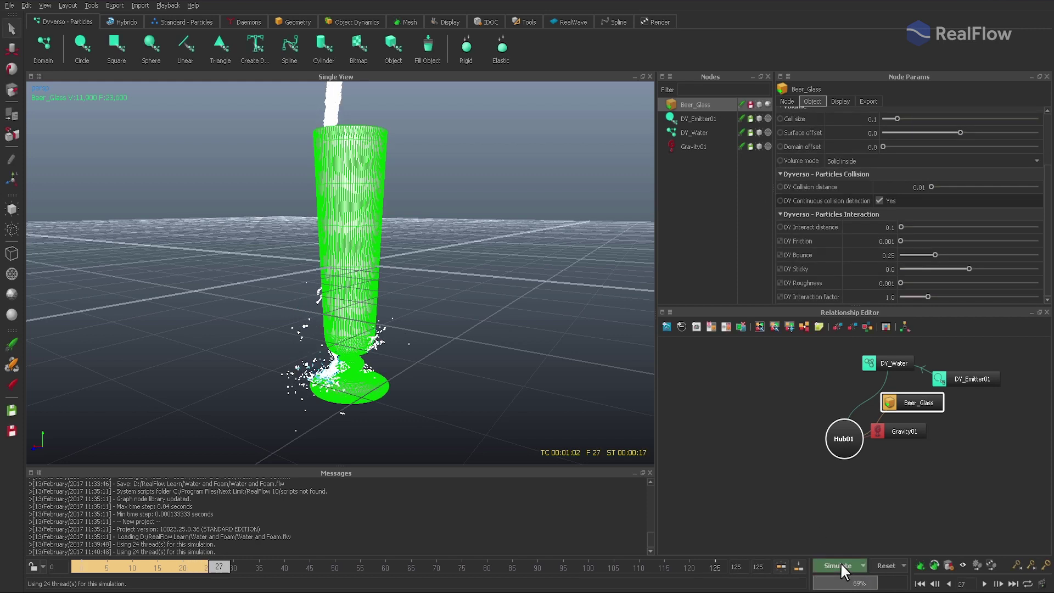
# Display Beer_Glass's collision isosurface with the mesh shown as a bounding box
pyautogui.click(839, 102)
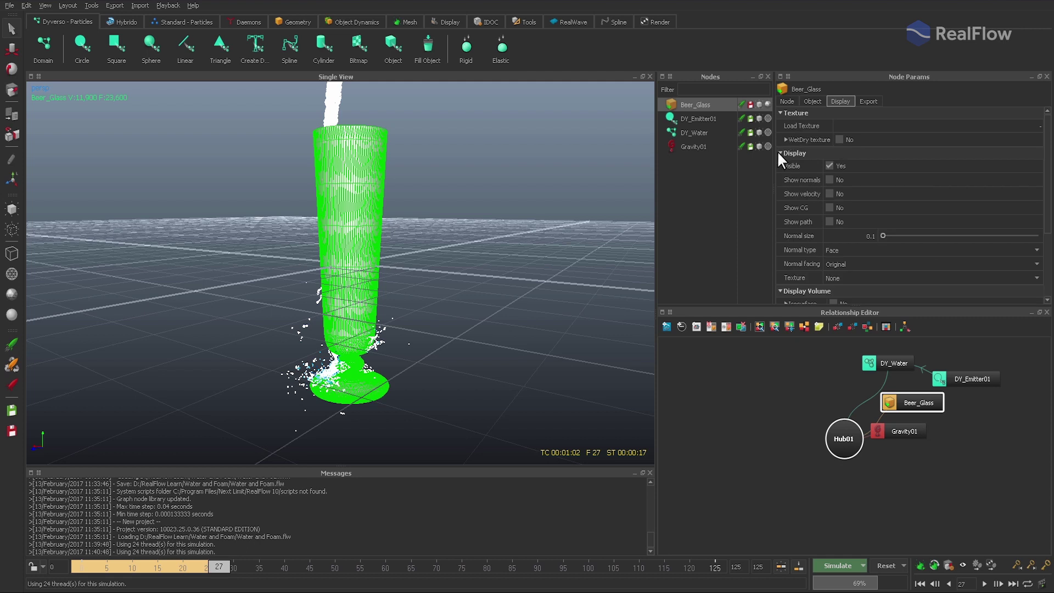
pyautogui.click(777, 150)
pyautogui.click(786, 125)
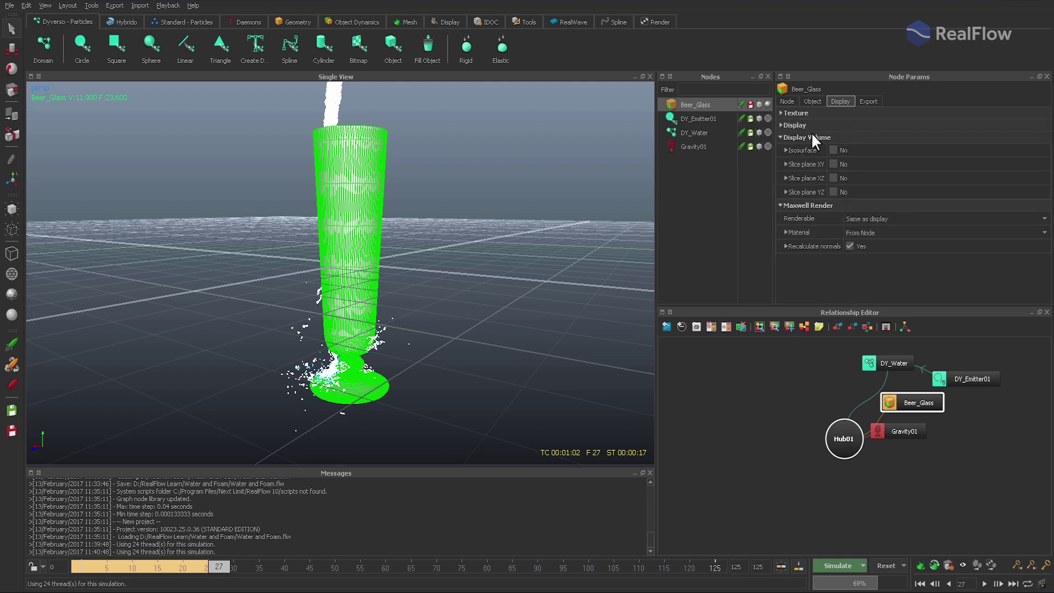
pyautogui.click(832, 150)
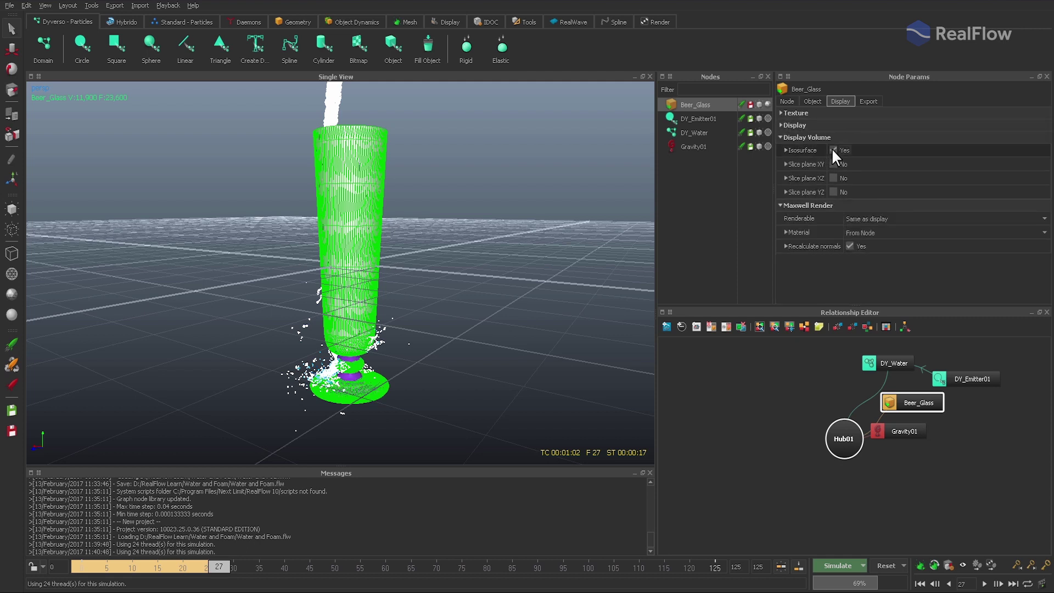
pyautogui.click(767, 105)
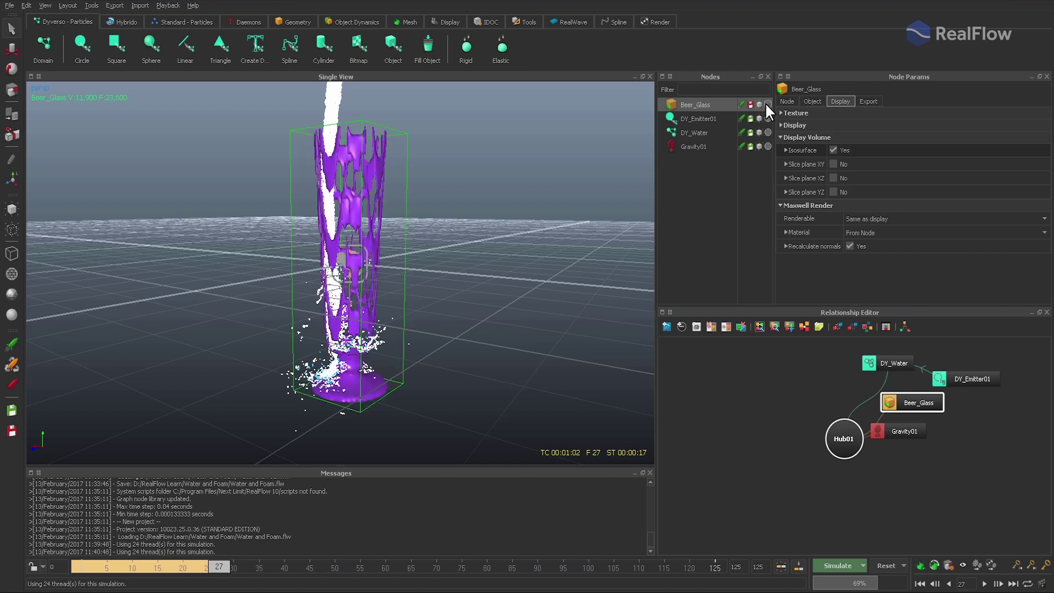
pyautogui.keyDown('alt'); pyautogui.moveTo(380, 268); pyautogui.dragTo(419, 284); pyautogui.keyUp('alt')
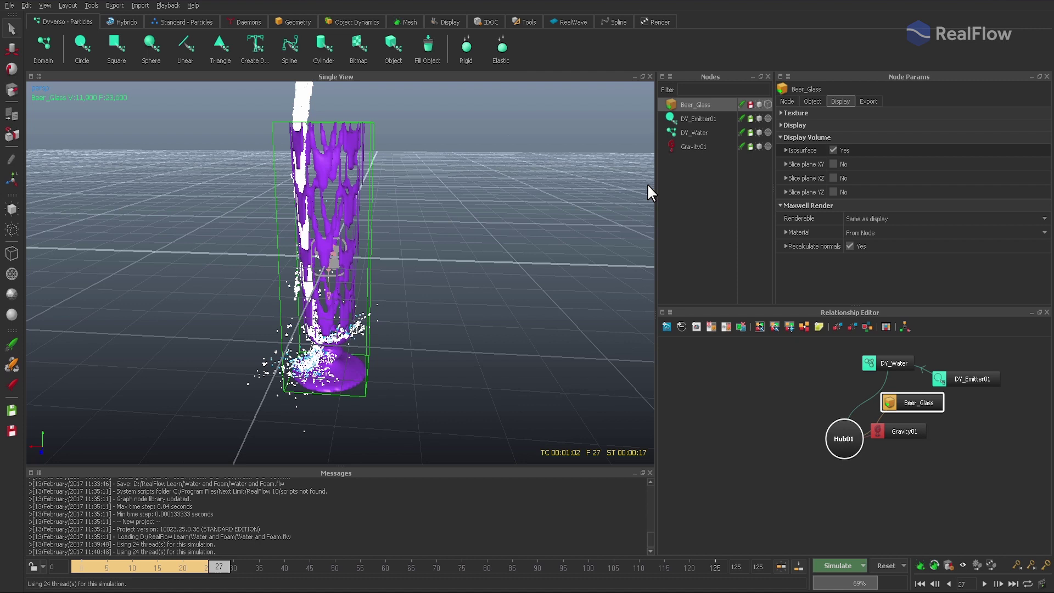
# Set the glass volume Cell size to 0.025
pyautogui.click(812, 99)
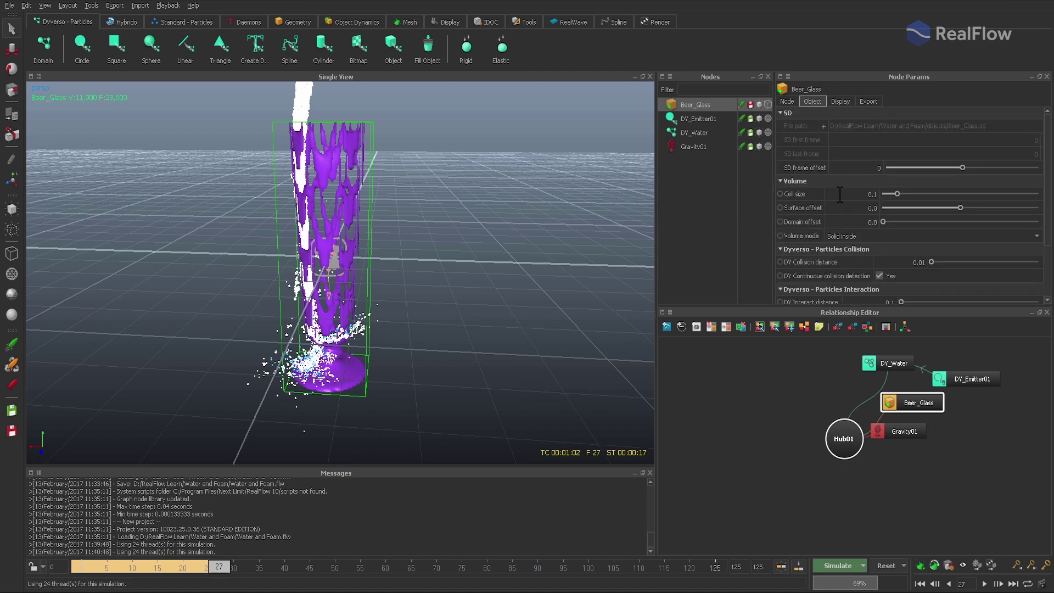
pyautogui.doubleClick(877, 194)
pyautogui.write('0.025')
pyautogui.press('Return')
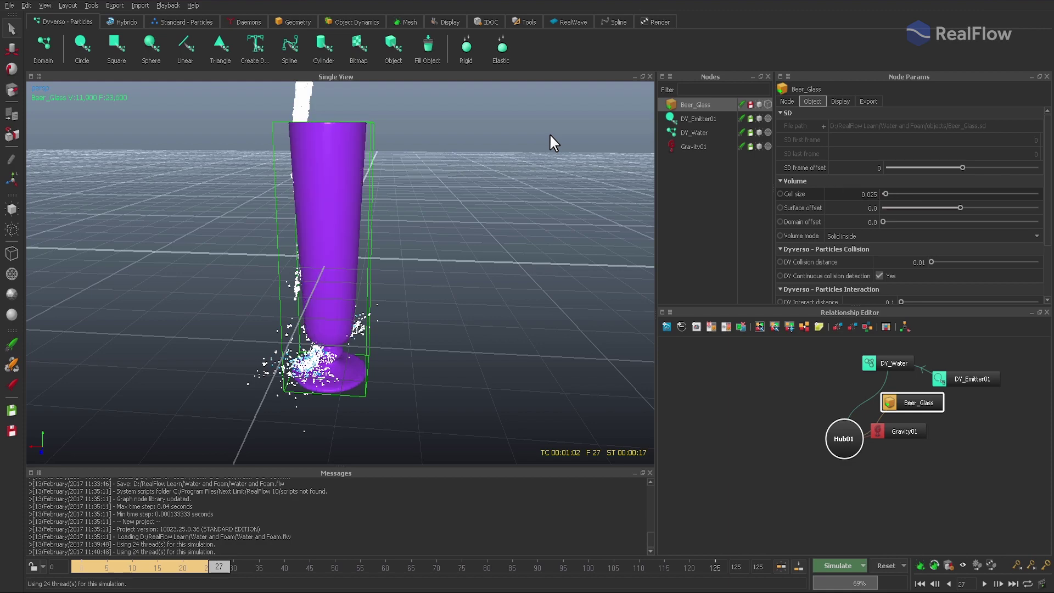
pyautogui.keyDown('alt'); pyautogui.moveTo(390, 97); pyautogui.dragTo(352, 261); pyautogui.keyUp('alt')
# Reset the simulation and turn off the glass isosurface, restoring the shaded mesh
pyautogui.click(881, 561)
pyautogui.press('Return')
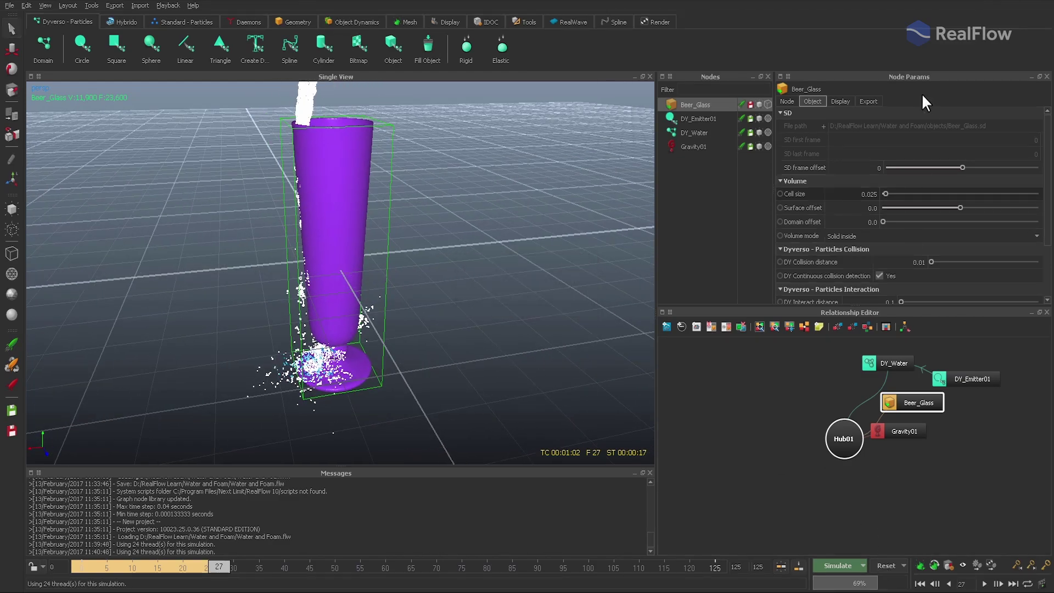
pyautogui.click(836, 101)
pyautogui.click(848, 150)
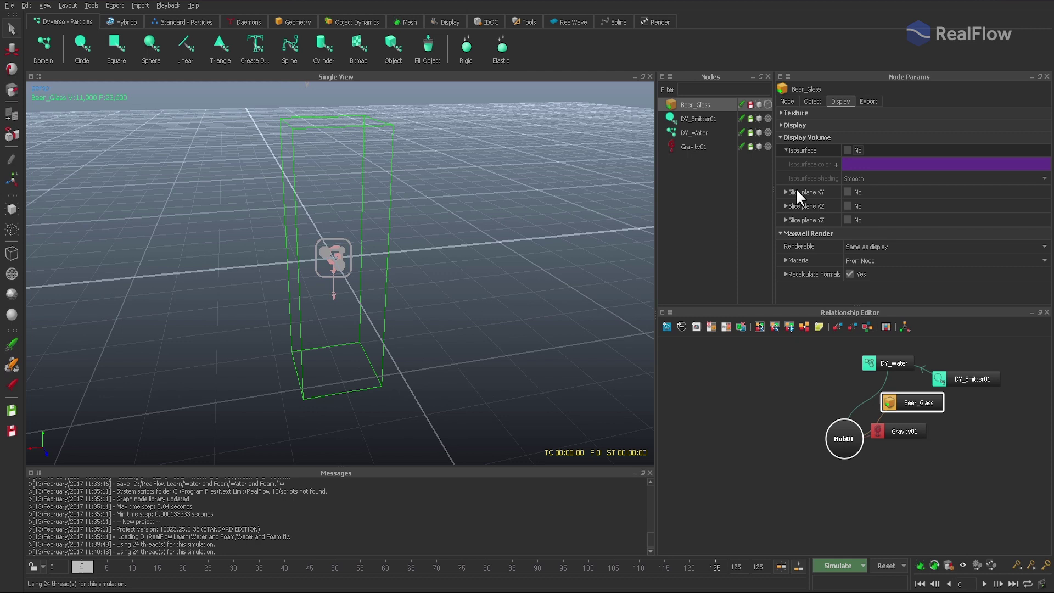
pyautogui.click(768, 104)
# Simulate to frame 31 with Beer_Glass hidden
pyautogui.click(713, 182)
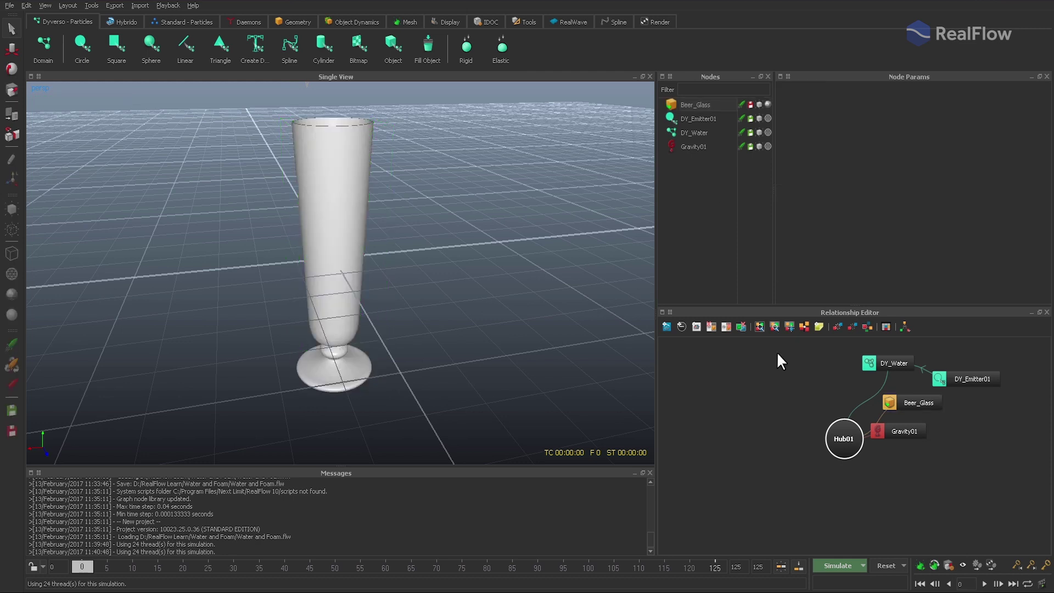
pyautogui.click(838, 563)
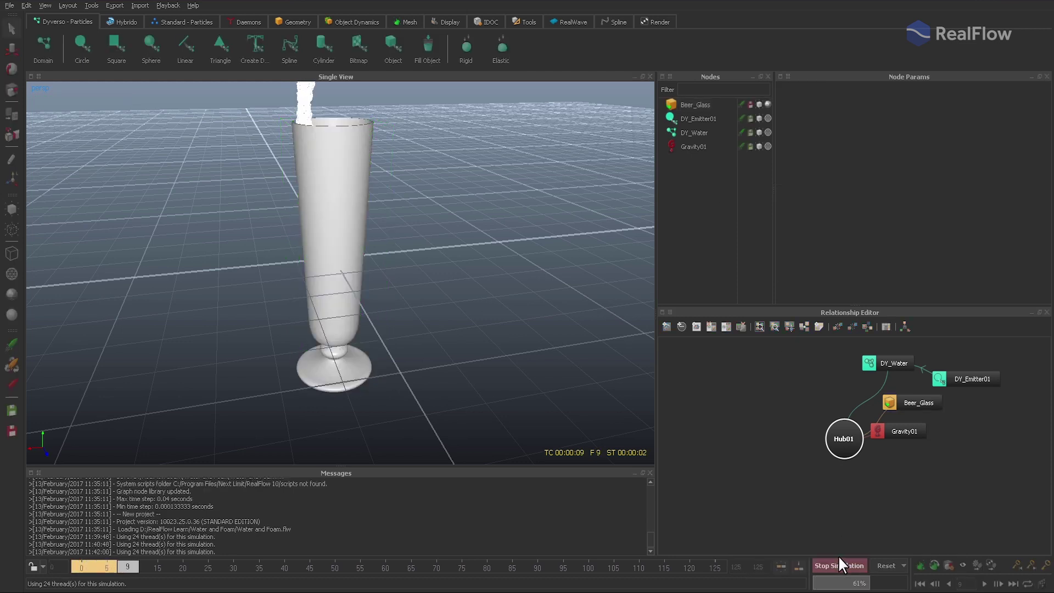
pyautogui.click(759, 104)
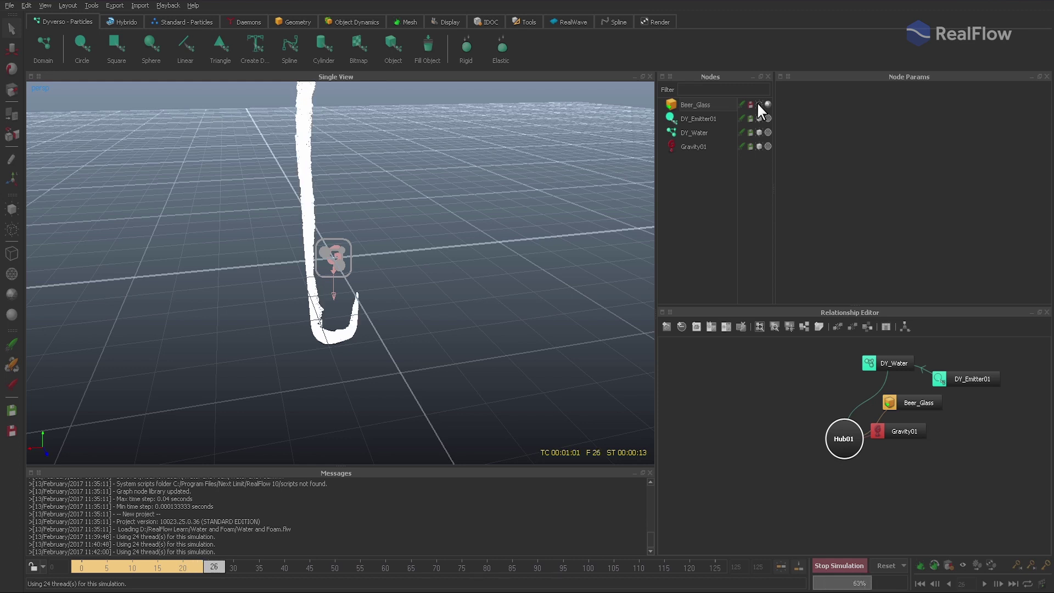
pyautogui.click(840, 566)
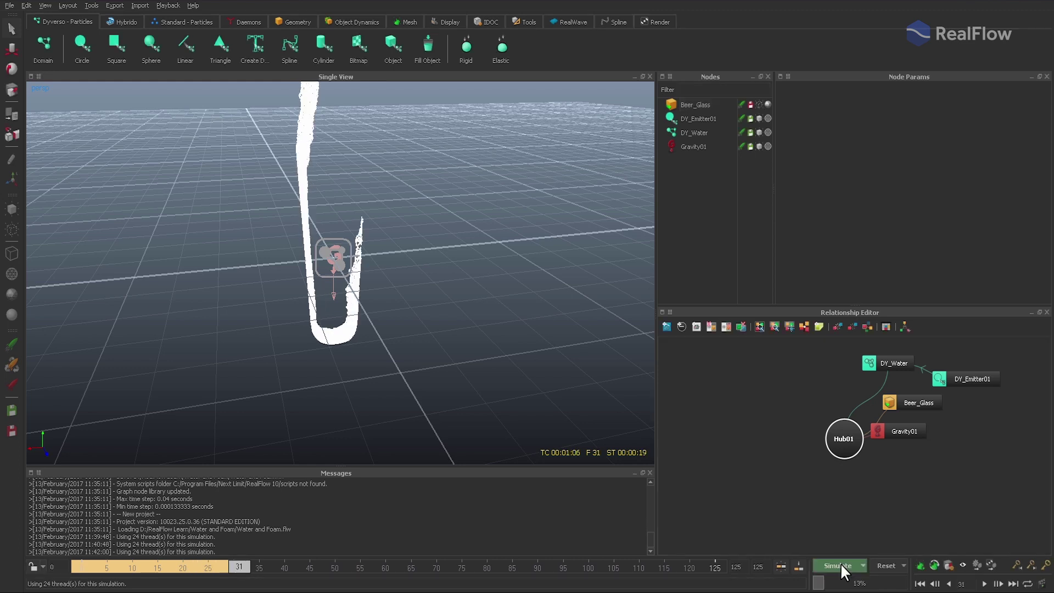
# Add a k Volume daemon and scale and move it to enclose the beer glass
pyautogui.click(249, 23)
pyautogui.click(44, 44)
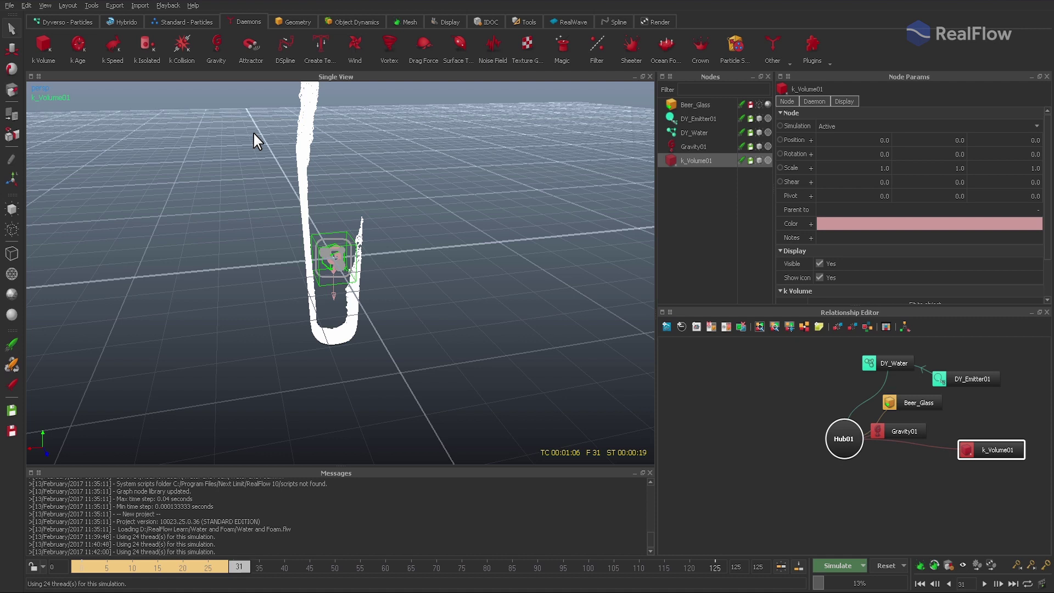
pyautogui.press('3')
pyautogui.click(750, 104)
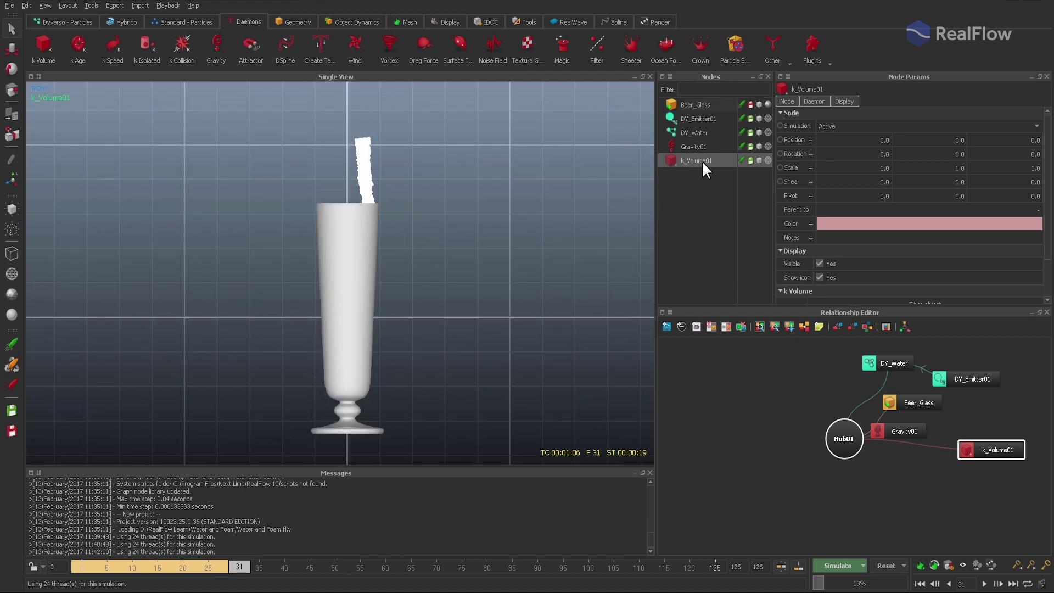
pyautogui.press('r')
pyautogui.moveTo(348, 269); pyautogui.dragTo(360, 157)
pyautogui.moveTo(348, 263); pyautogui.dragTo(353, 220)
pyautogui.press('w')
pyautogui.moveTo(348, 265); pyautogui.dragTo(352, 230)
pyautogui.press('r')
pyautogui.moveTo(393, 277); pyautogui.dragTo(451, 283)
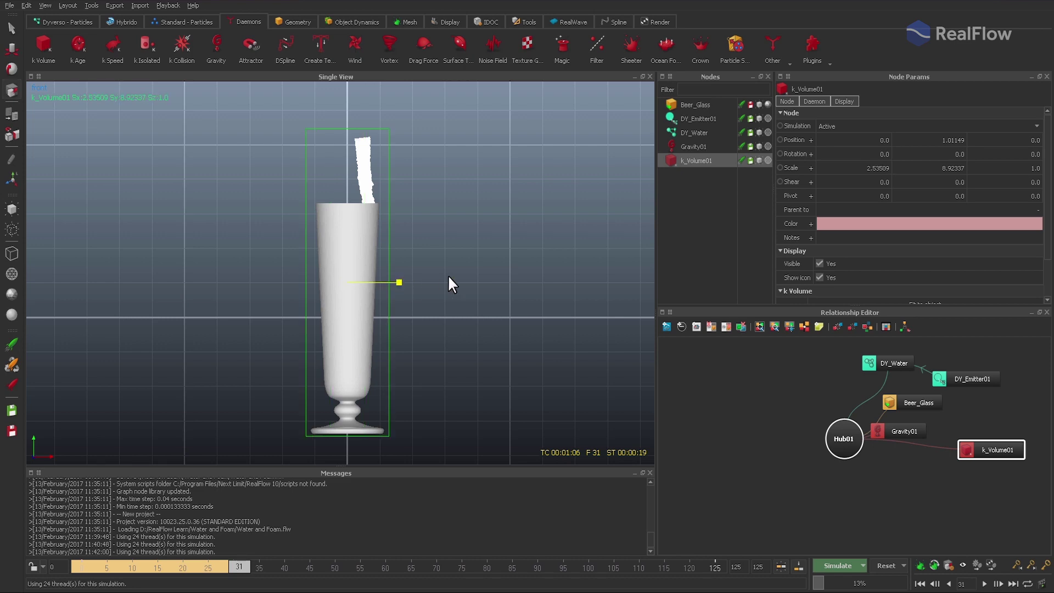
pyautogui.press('3')
pyautogui.moveTo(393, 236); pyautogui.dragTo(367, 314)
pyautogui.press('1')
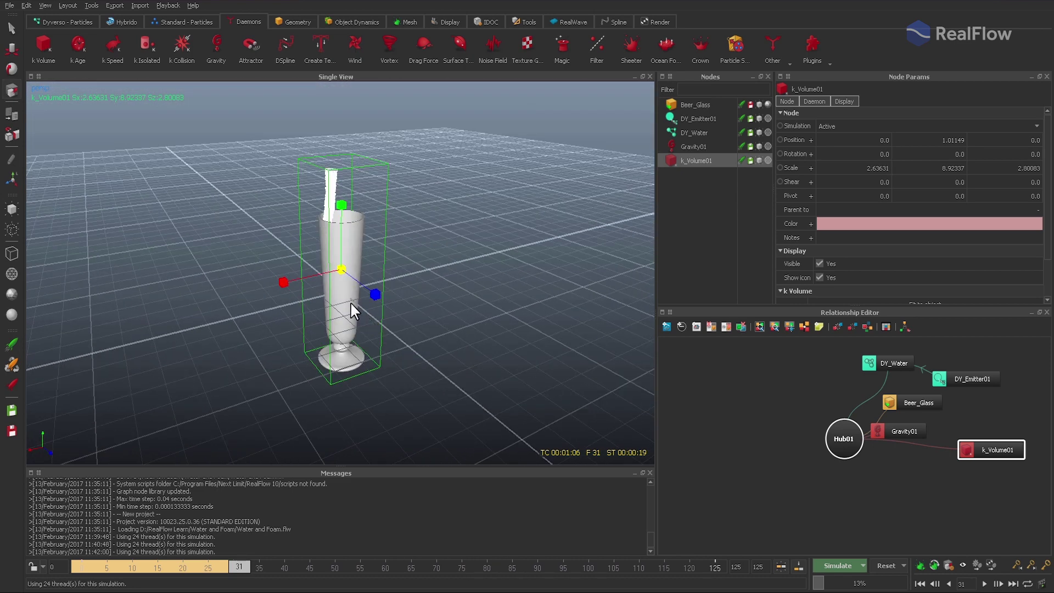
# Add a k Isolated daemon with Isolated time 0.01 and play back the simulation
pyautogui.click(143, 48)
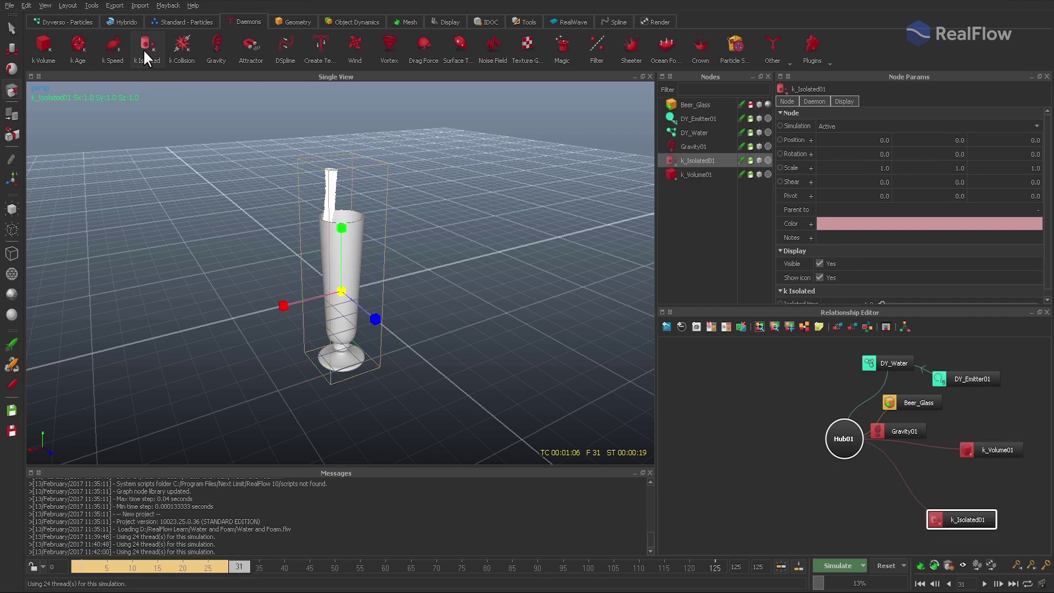
pyautogui.click(814, 101)
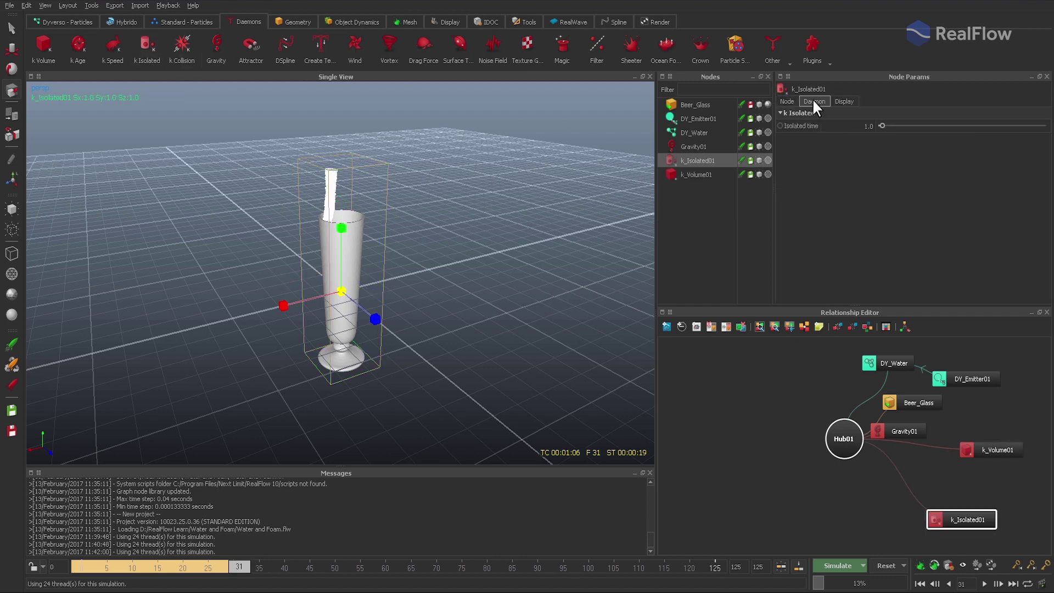
pyautogui.write('0.')
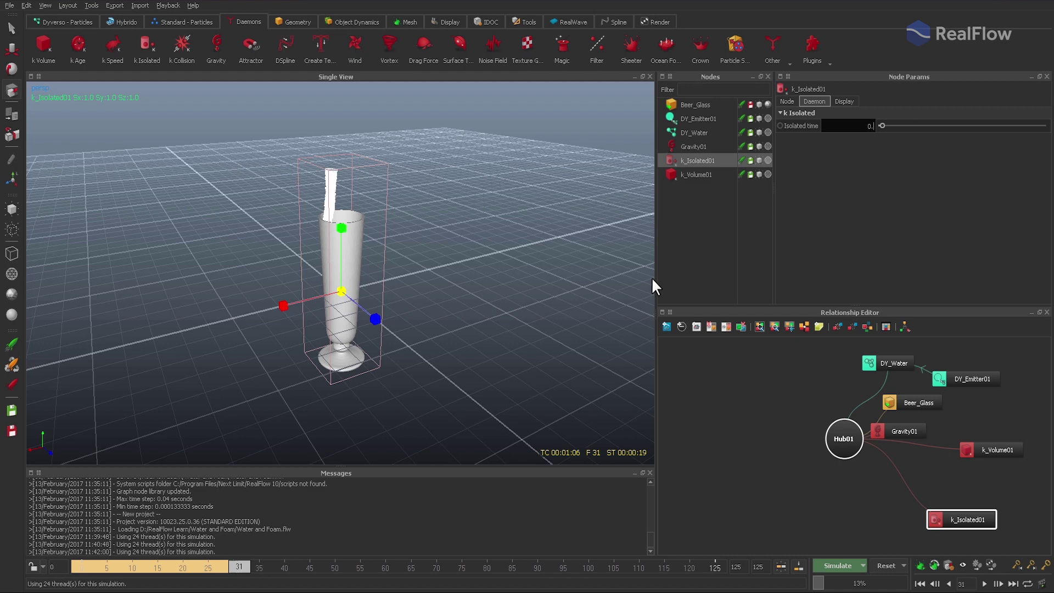
pyautogui.write('01')
pyautogui.press('Return')
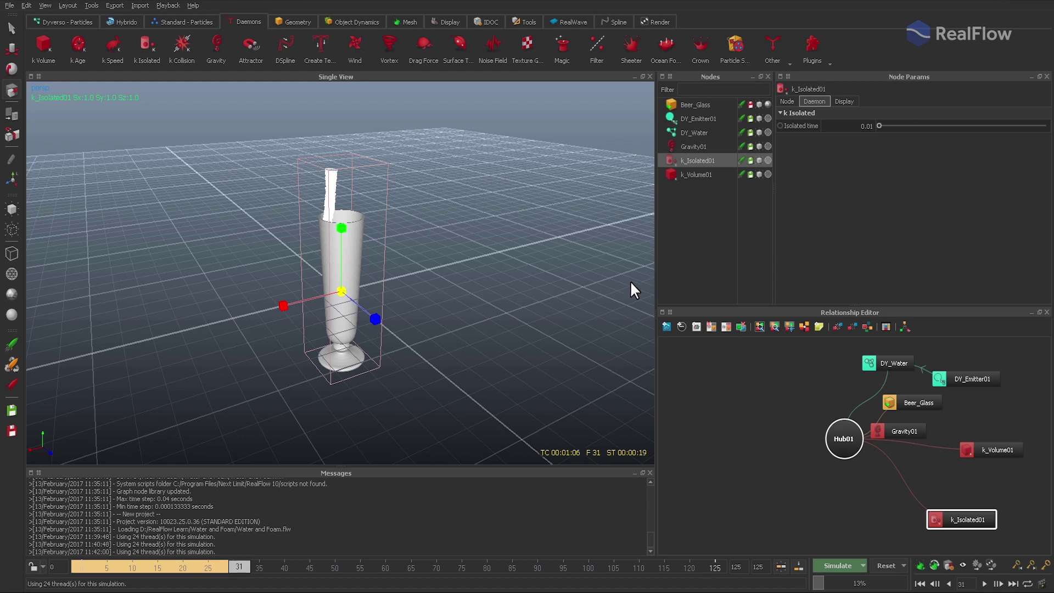
pyautogui.click(694, 130)
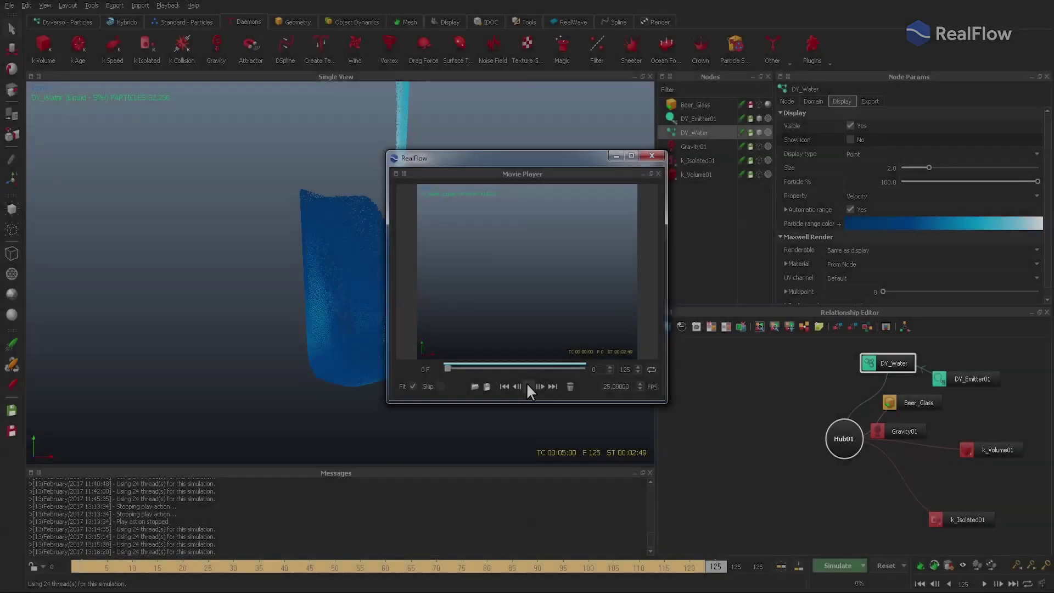
pyautogui.click(526, 382)
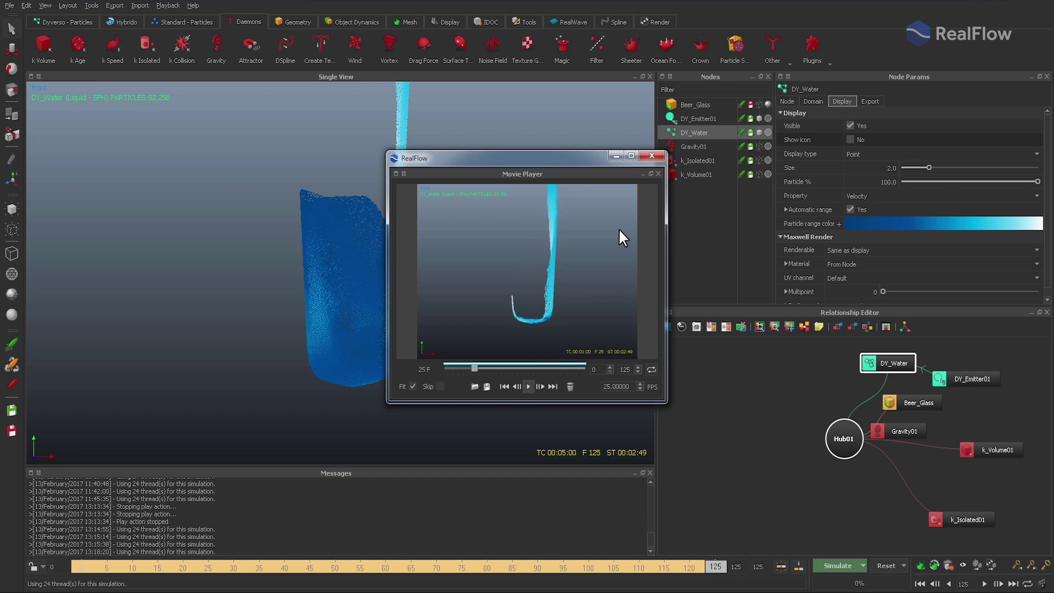
# Close the movie player and bring up the Dyverso - Particles shelf
pyautogui.click(652, 156)
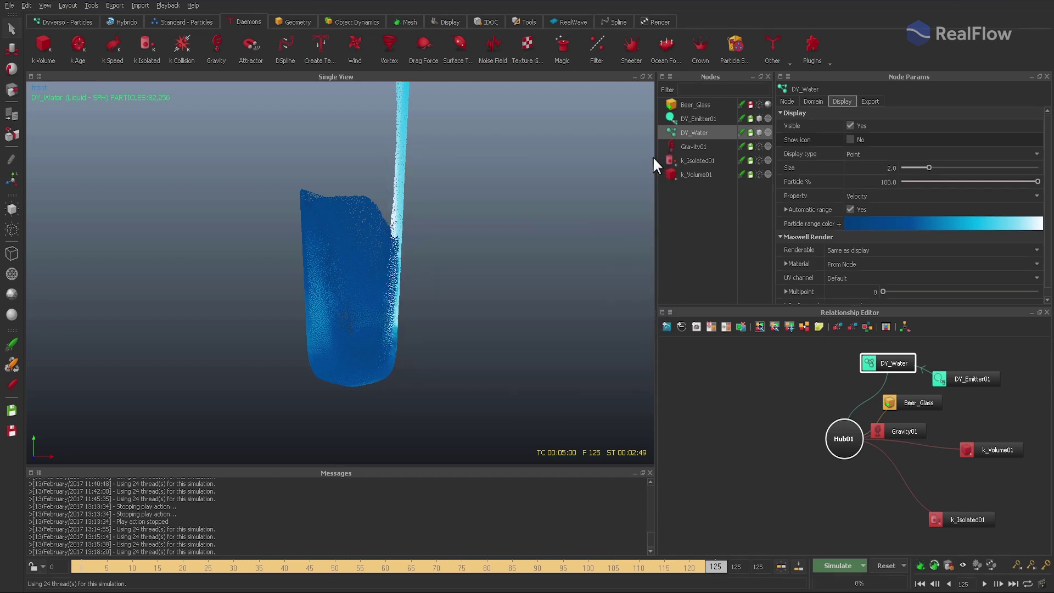
pyautogui.click(85, 23)
# Add a second circle emitter and move it down to the bottom of the pour
pyautogui.click(81, 50)
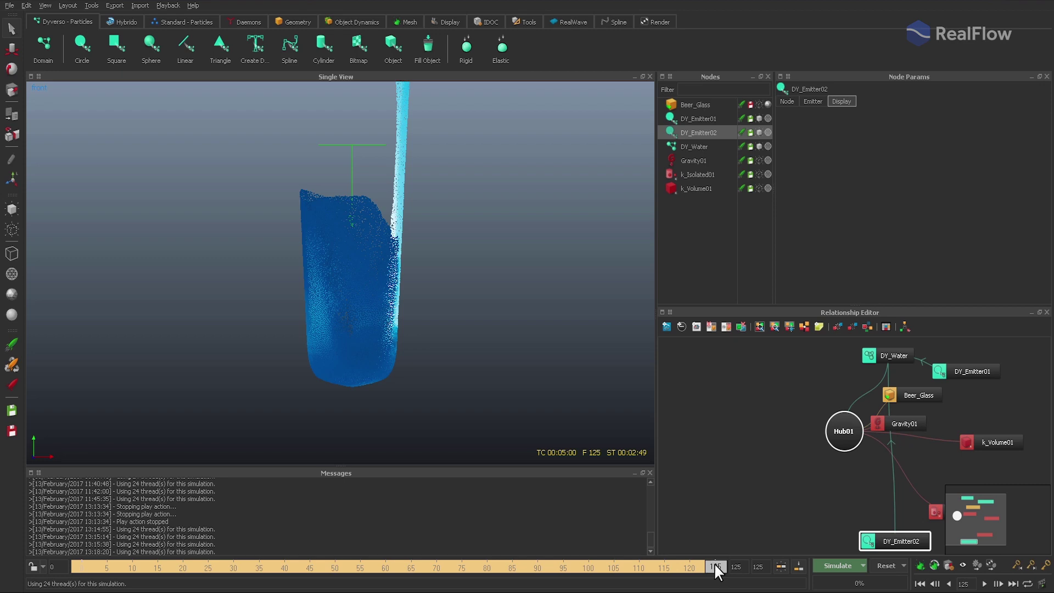
pyautogui.moveTo(713, 568); pyautogui.dragTo(209, 566)
pyautogui.press('w')
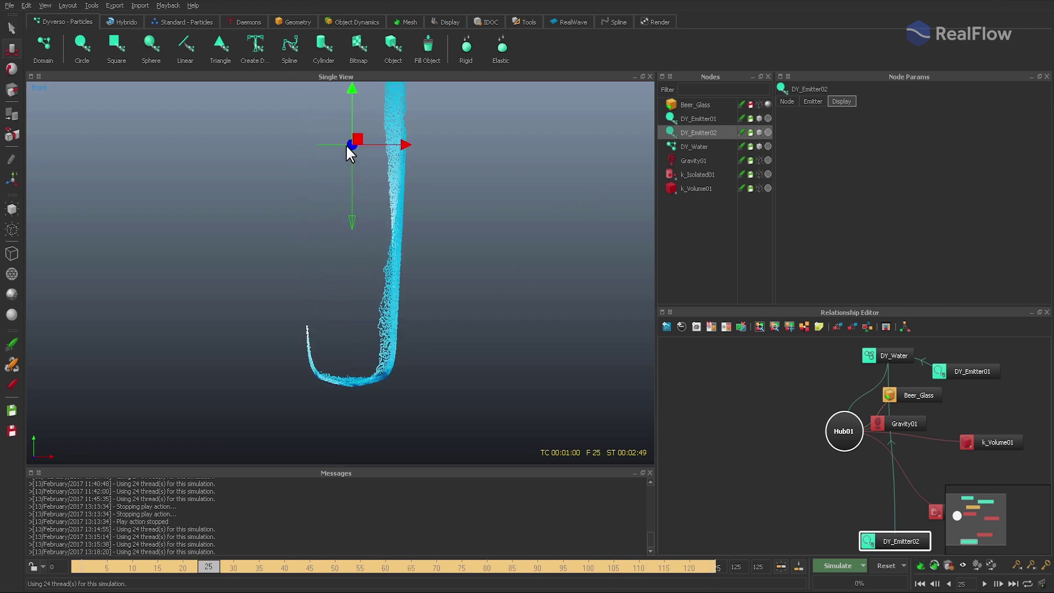
pyautogui.moveTo(352, 107); pyautogui.dragTo(371, 403)
# Rotate the emitter 180 degrees on Z, scale it to 0.5 on all axes, and lower it slightly
pyautogui.press('e')
pyautogui.click(787, 100)
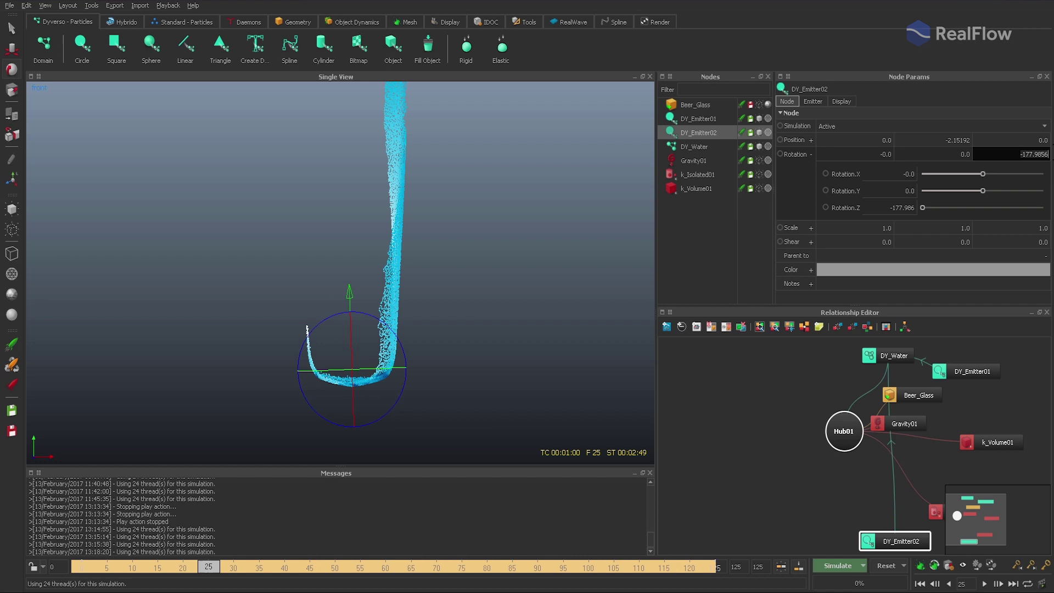
pyautogui.doubleClick(1006, 154)
pyautogui.write('180')
pyautogui.press('Return')
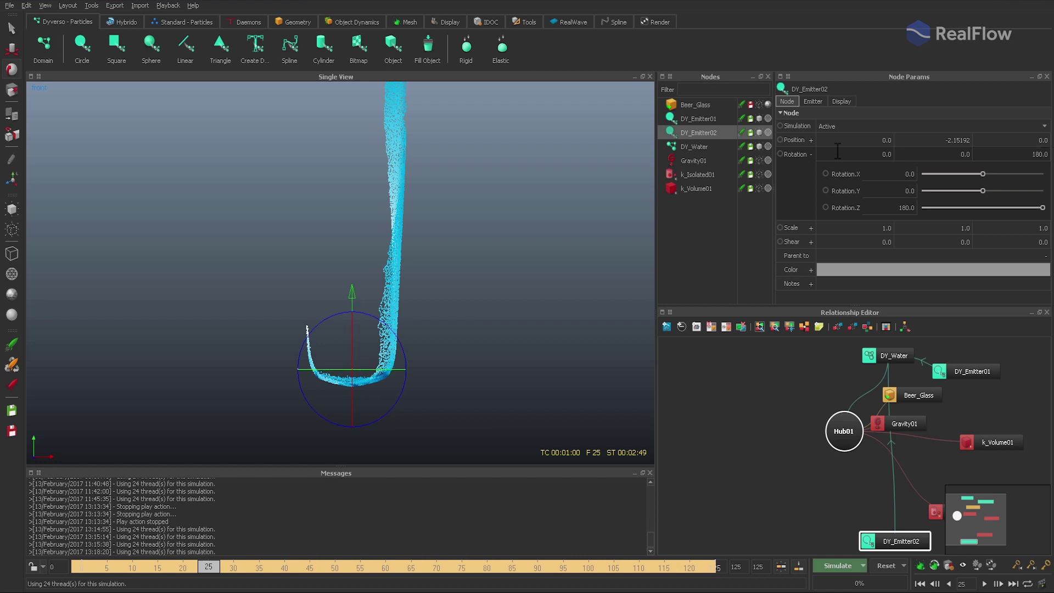
pyautogui.doubleClick(881, 227)
pyautogui.write('0.5')
pyautogui.press('Tab')
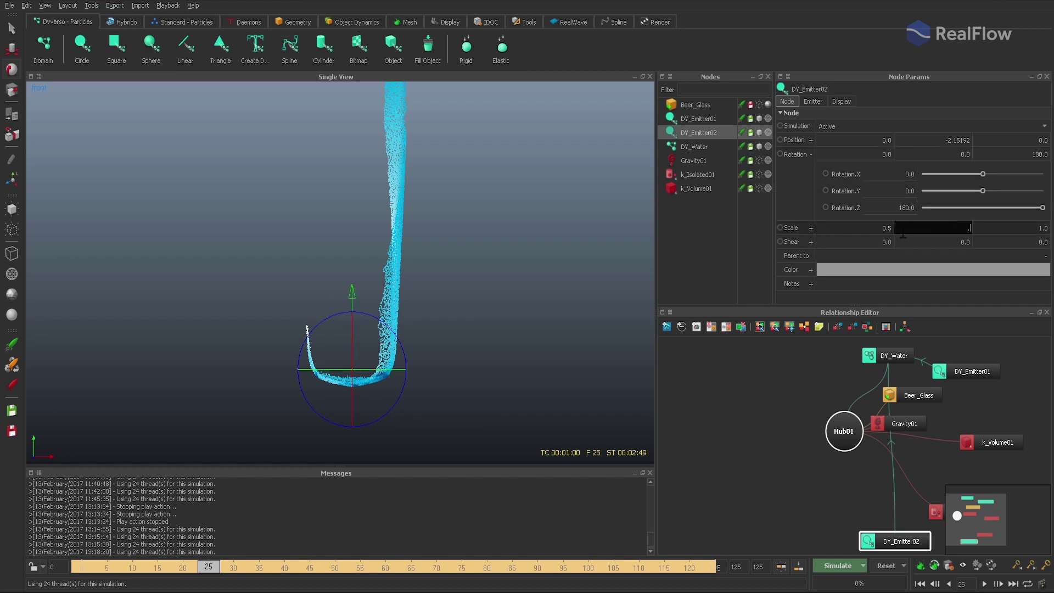
pyautogui.write('0.5')
pyautogui.press('Tab')
pyautogui.write('0.5')
pyautogui.press('Return')
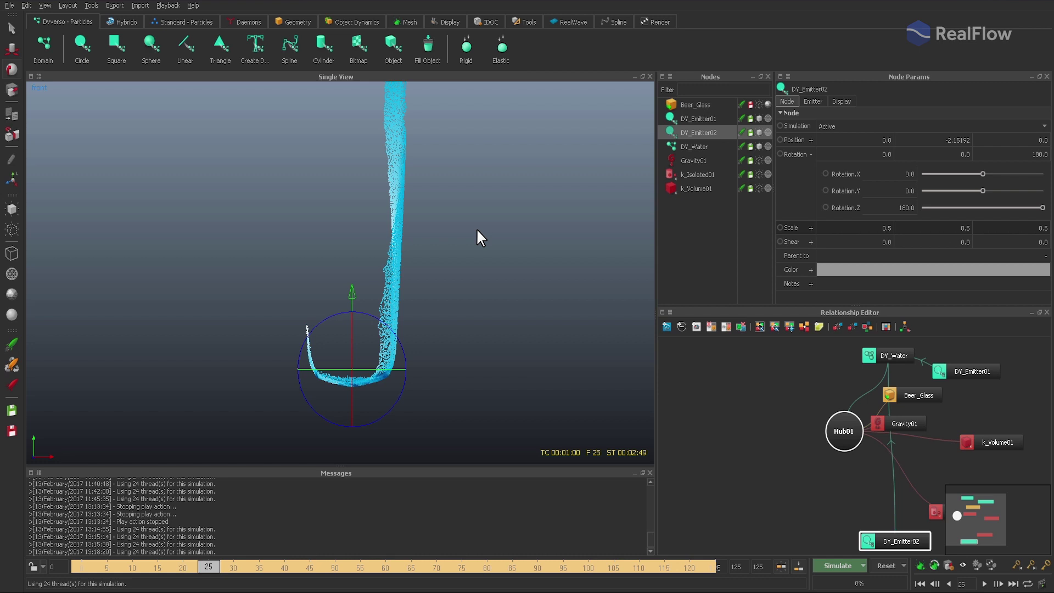
pyautogui.press('w')
pyautogui.moveTo(349, 428); pyautogui.dragTo(349, 432)
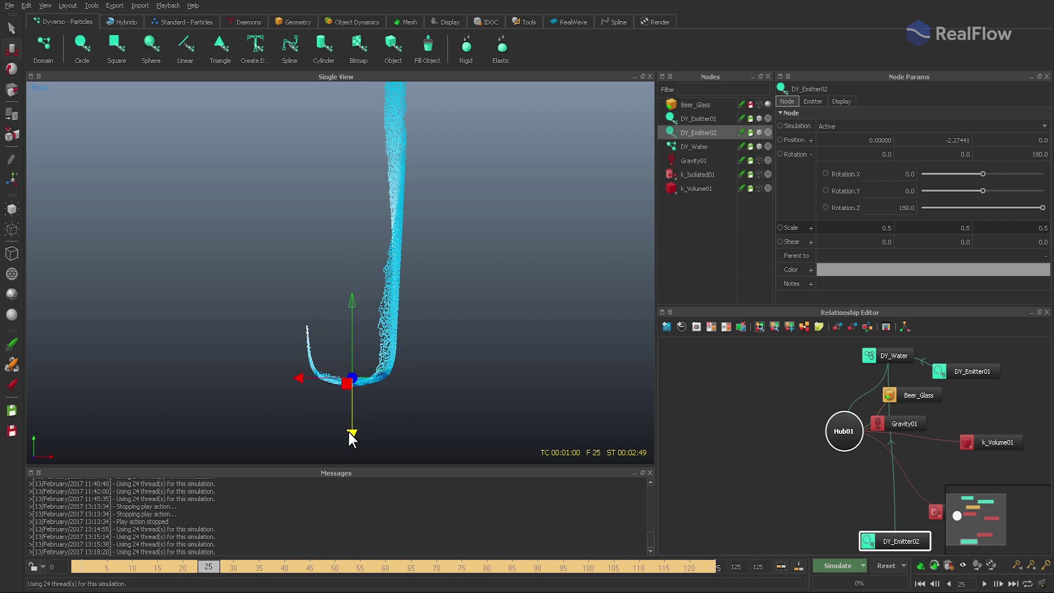
# Keyframe DY_Emitter02's Speed at 0 on frame 25 and 3 on frame 30
pyautogui.click(813, 102)
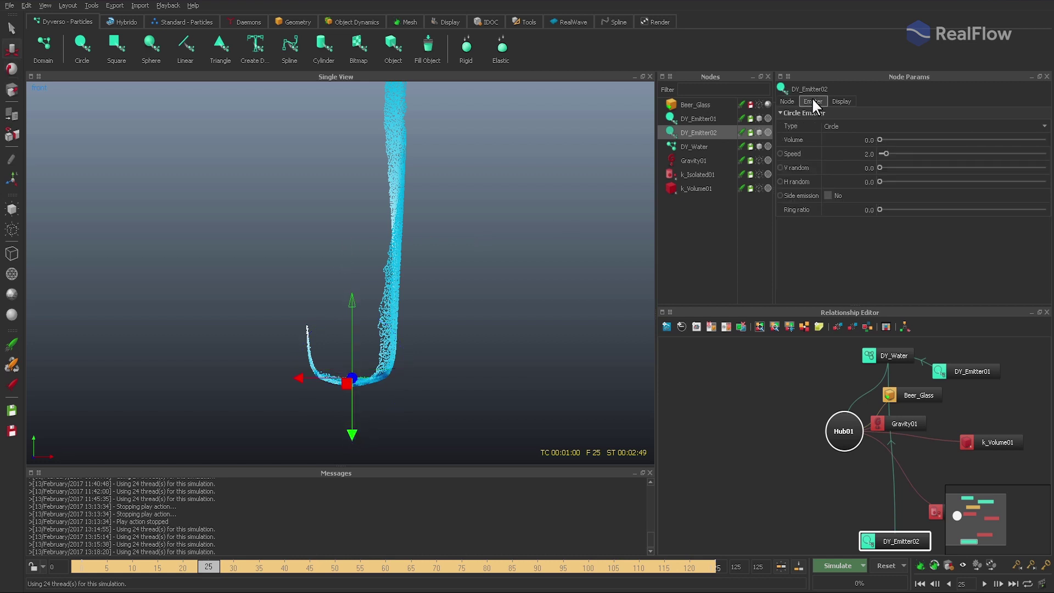
pyautogui.doubleClick(850, 153)
pyautogui.write('0')
pyautogui.press('Return')
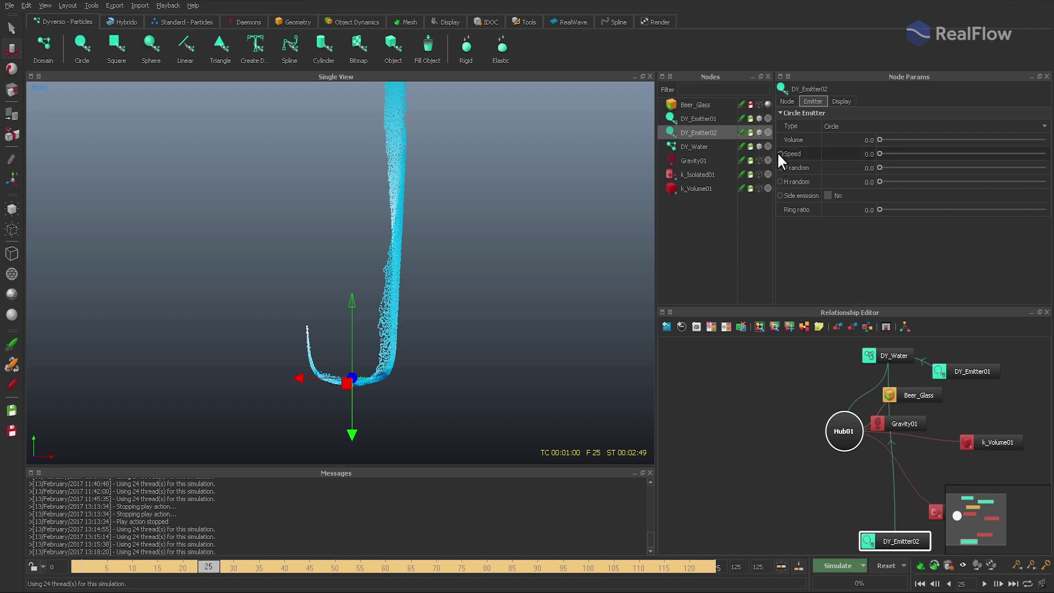
pyautogui.moveTo(222, 565); pyautogui.dragTo(234, 566)
pyautogui.doubleClick(851, 154)
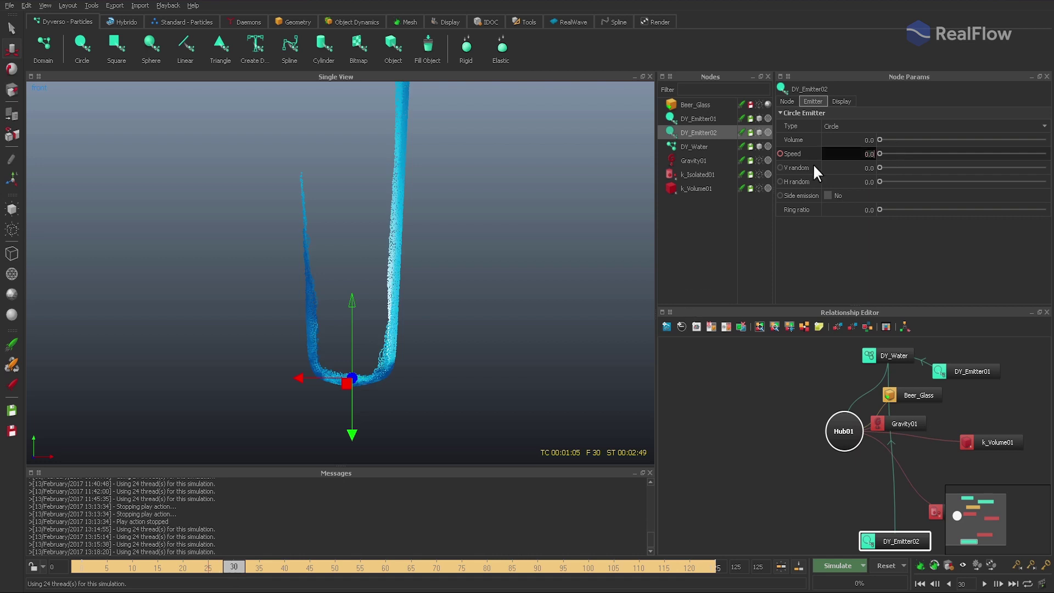
pyautogui.write('3')
pyautogui.press('Return')
# Apply smooth tangents to both Speed keys in the curve editor for an eased ramp
pyautogui.rightClick(780, 154)
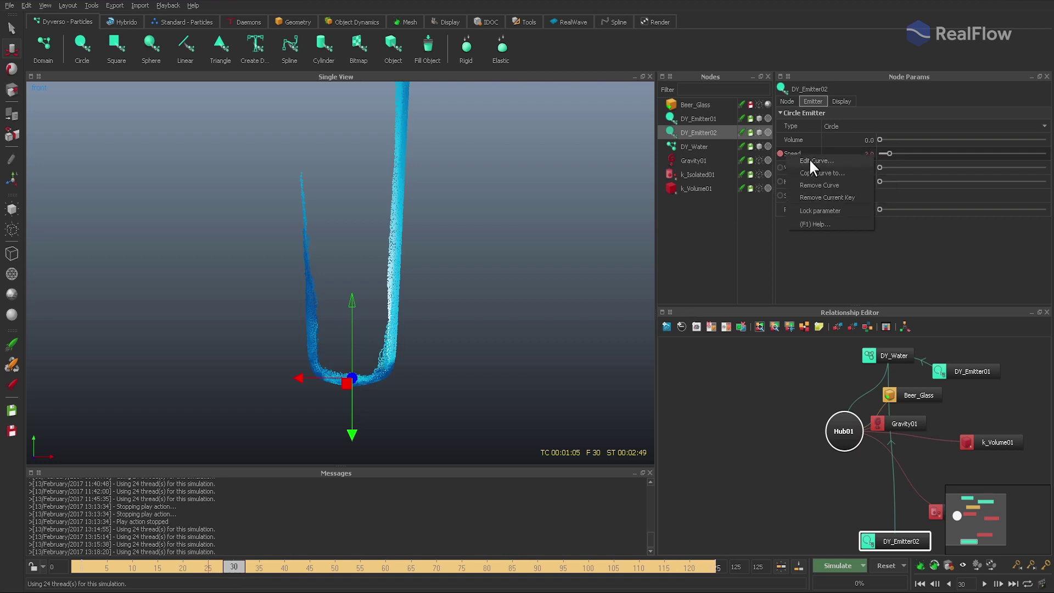
pyautogui.click(809, 158)
pyautogui.moveTo(764, 238); pyautogui.dragTo(428, 369)
pyautogui.click(586, 218)
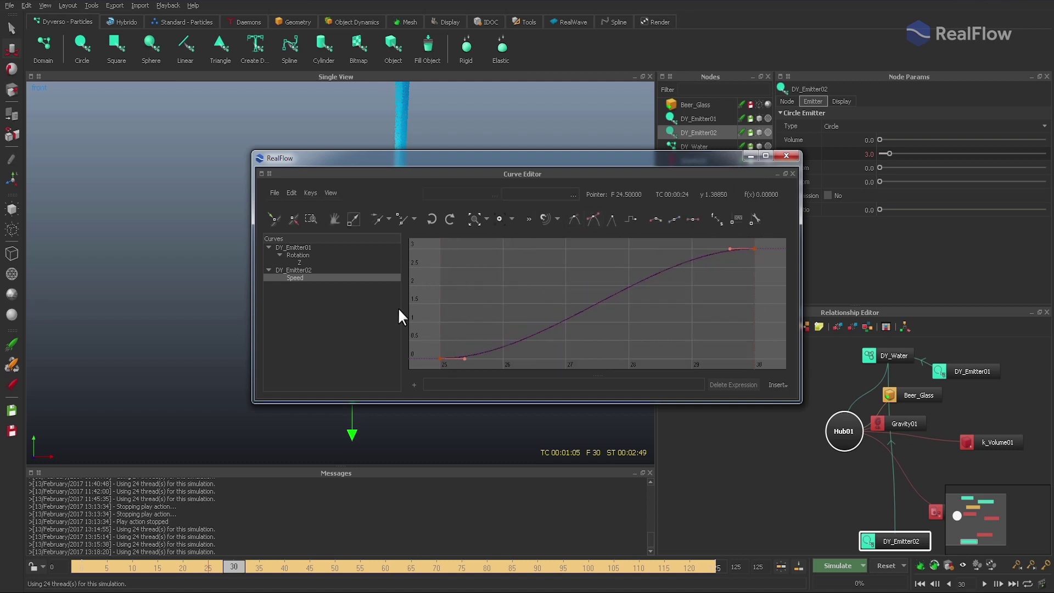
pyautogui.click(420, 304)
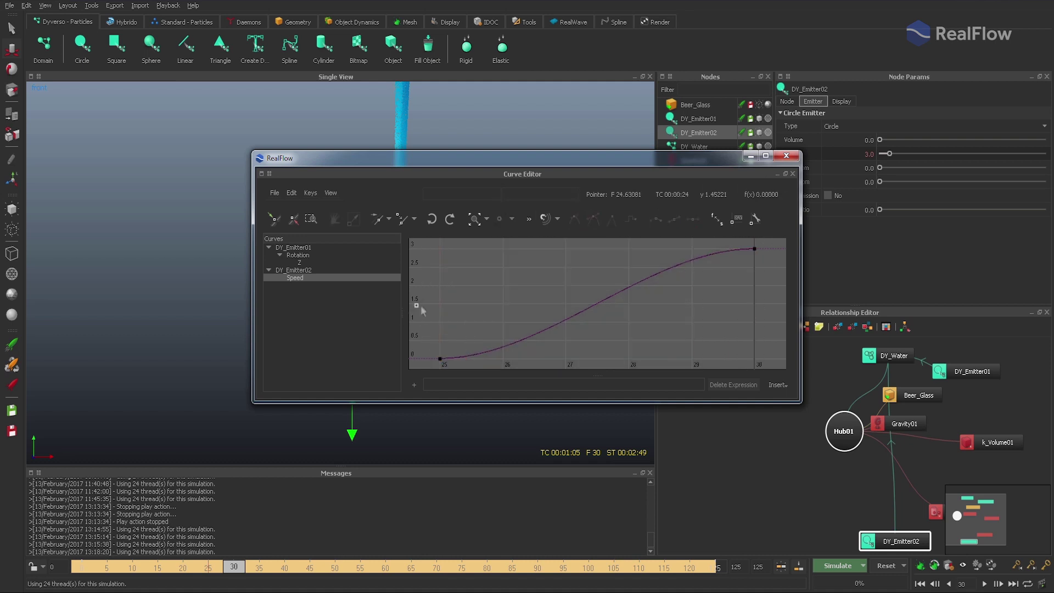
pyautogui.click(787, 156)
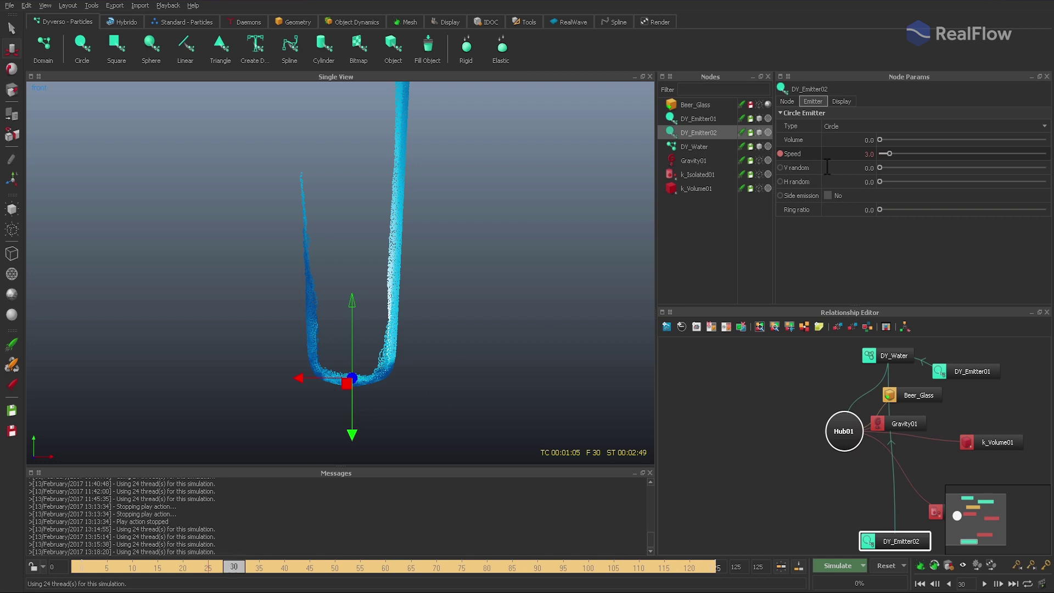
pyautogui.moveTo(222, 562); pyautogui.dragTo(212, 569)
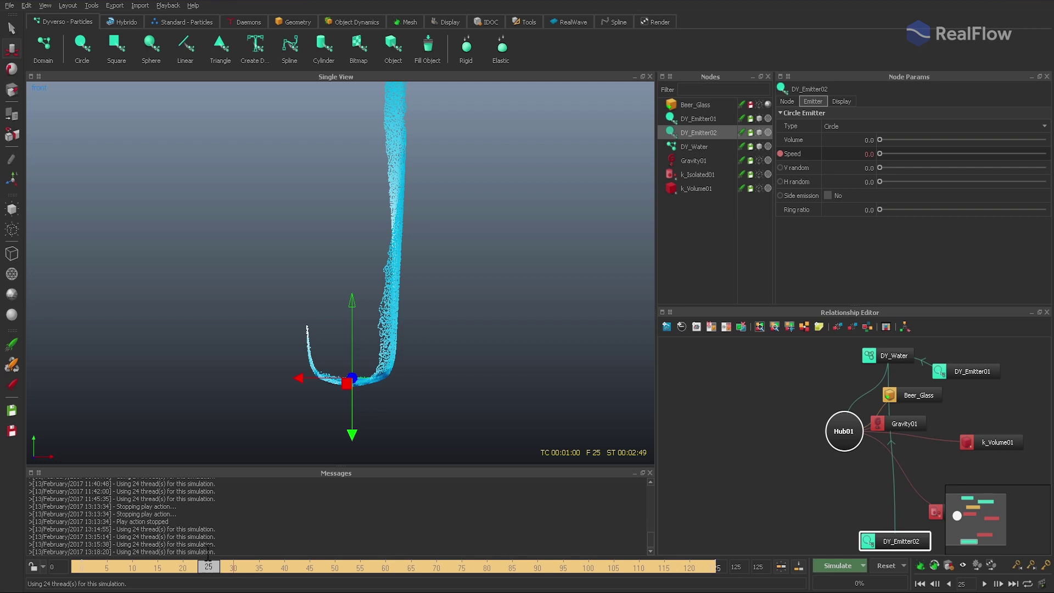
# Reset to frame 0, select Beer_Glass and collapse its SD and Volume settings sections
pyautogui.click(886, 565)
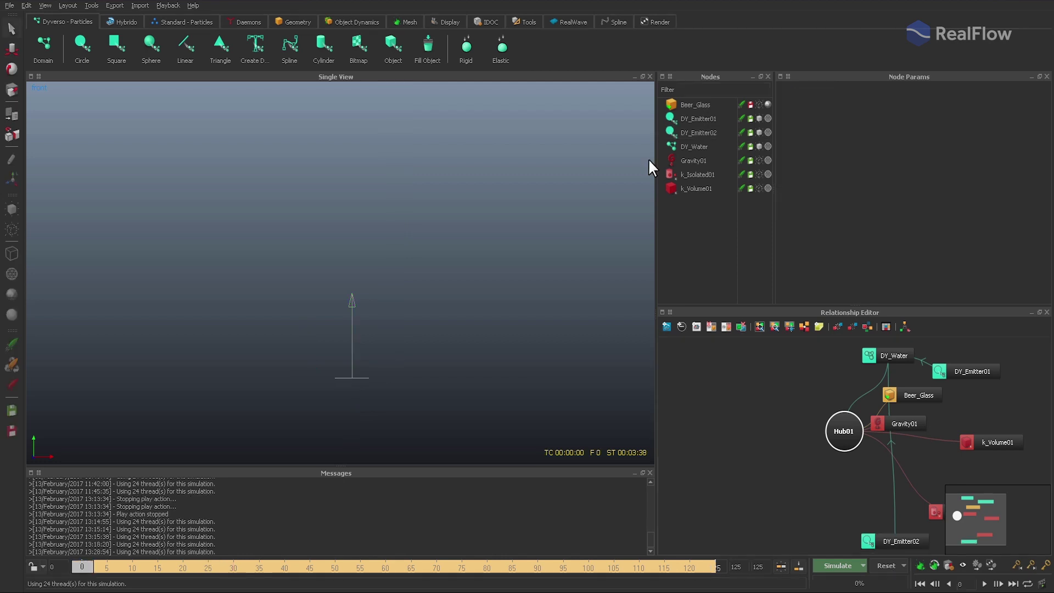
pyautogui.click(679, 105)
pyautogui.click(809, 101)
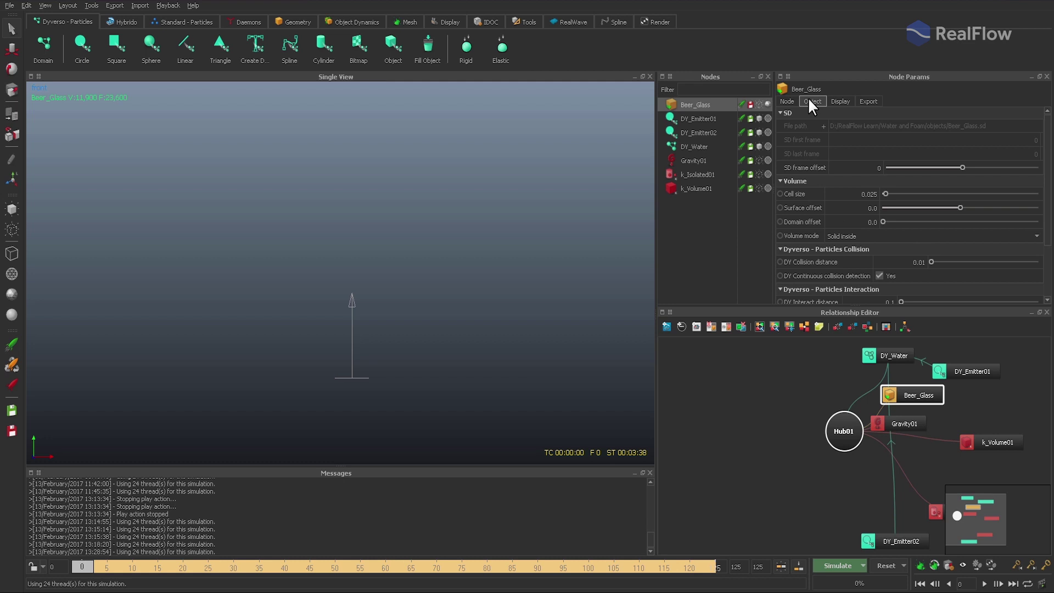
pyautogui.click(780, 112)
pyautogui.click(780, 125)
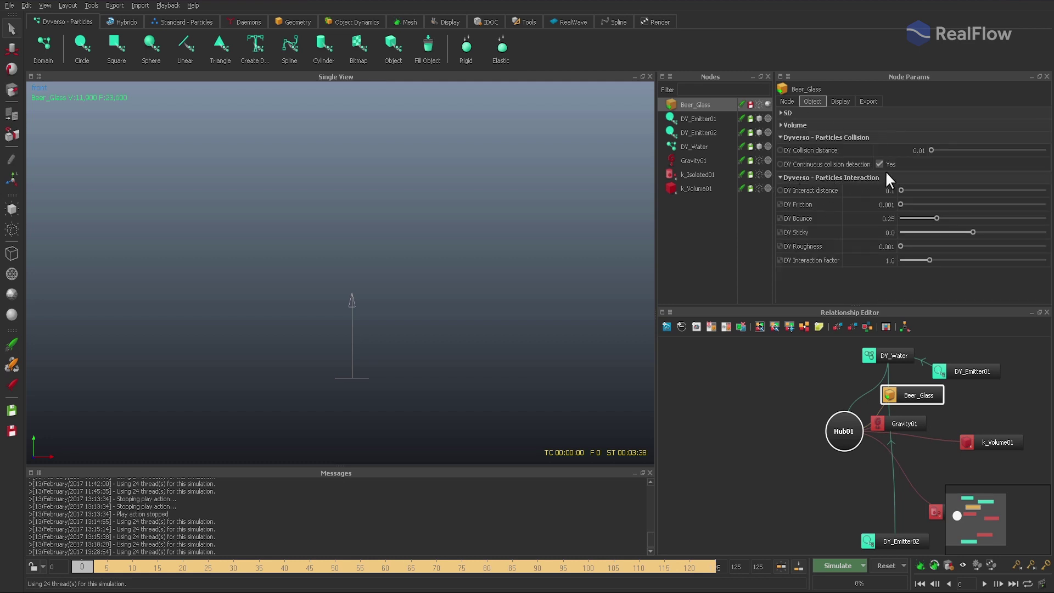
# Set Beer_Glass DY Friction 0.002, Sticky 0.5, Roughness 0.01 and Interaction Factor 2.5
pyautogui.doubleClick(854, 207)
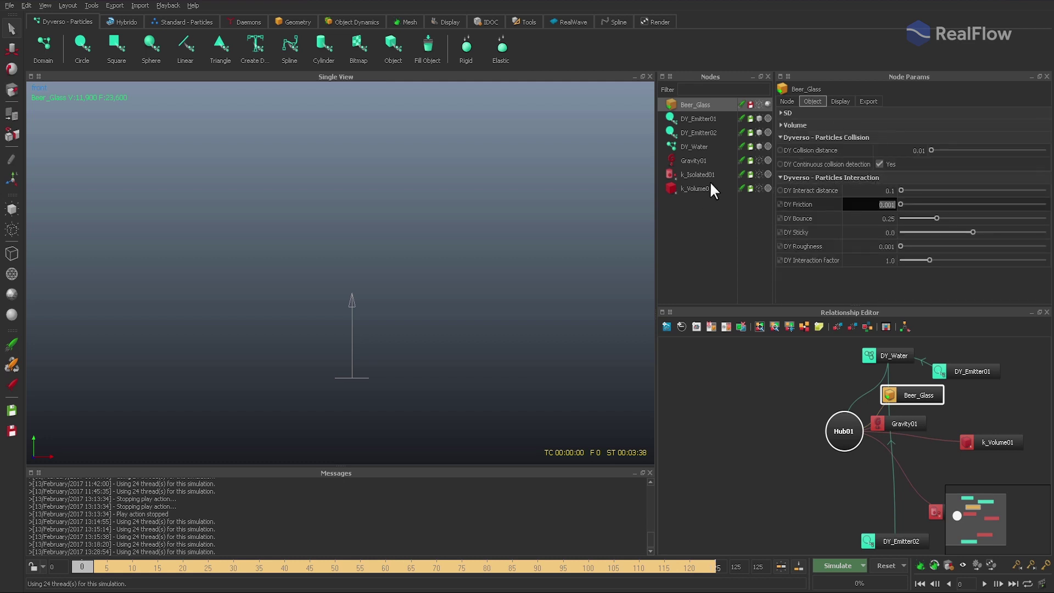
pyautogui.write('0.002')
pyautogui.press('Tab')
pyautogui.press('Tab')
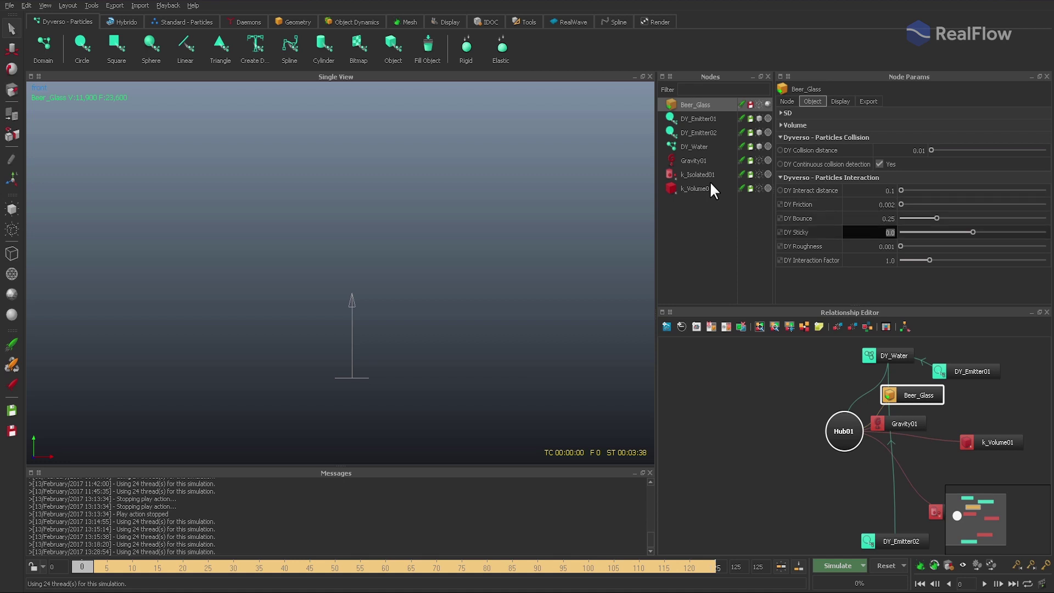
pyautogui.press('BackSpace')
pyautogui.press('Tab')
pyautogui.press('BackSpace')
pyautogui.write('.01')
pyautogui.press('Tab')
pyautogui.press('BackSpace')
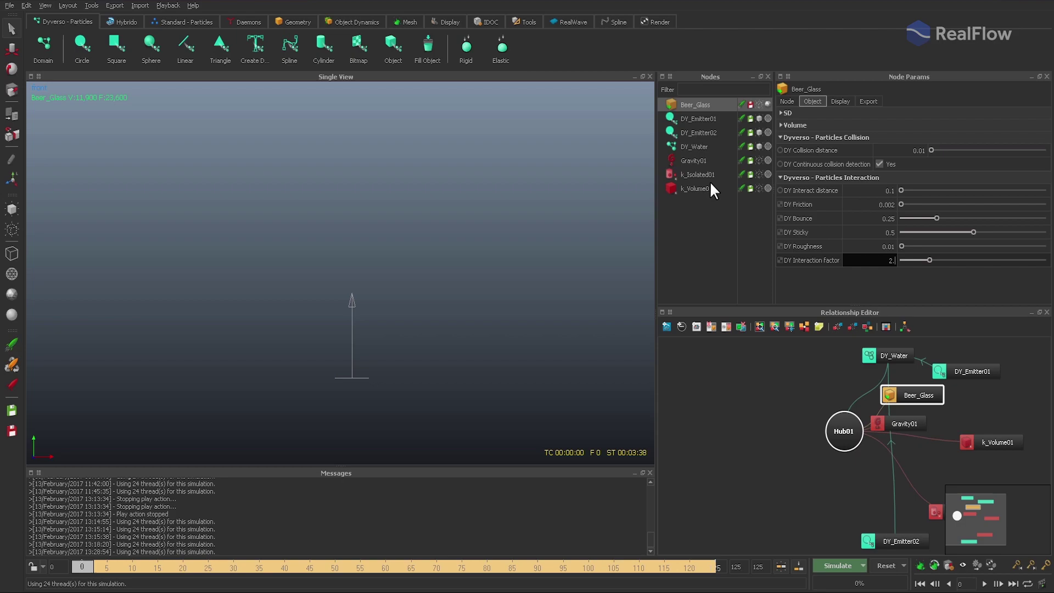
pyautogui.write('2.5')
pyautogui.press('Return')
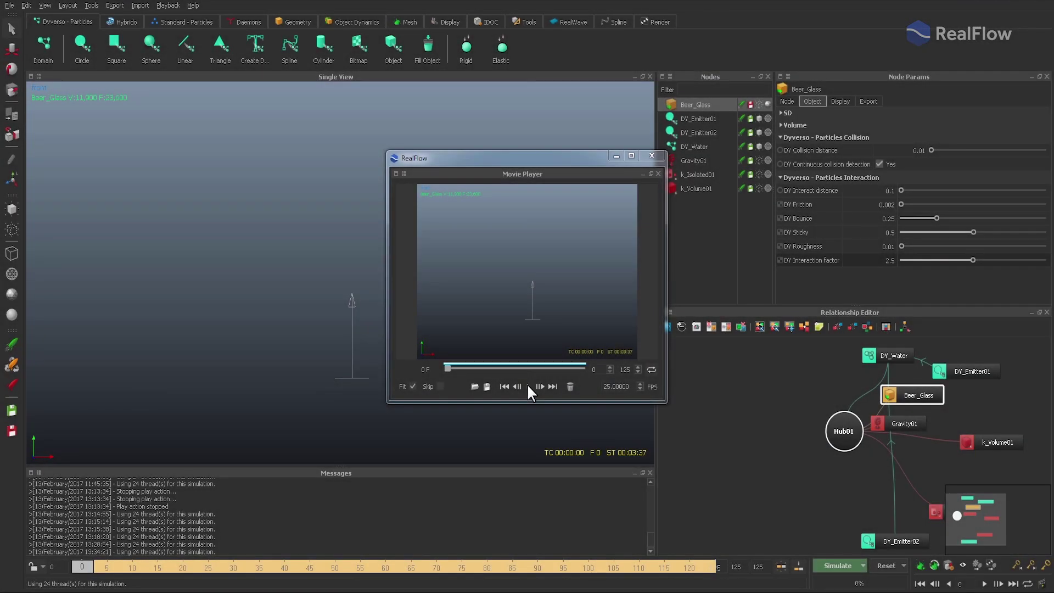
# Review the pour preview, then add a Noise Field daemon, Noise_Field01, from the Daemons shelf
pyautogui.click(527, 385)
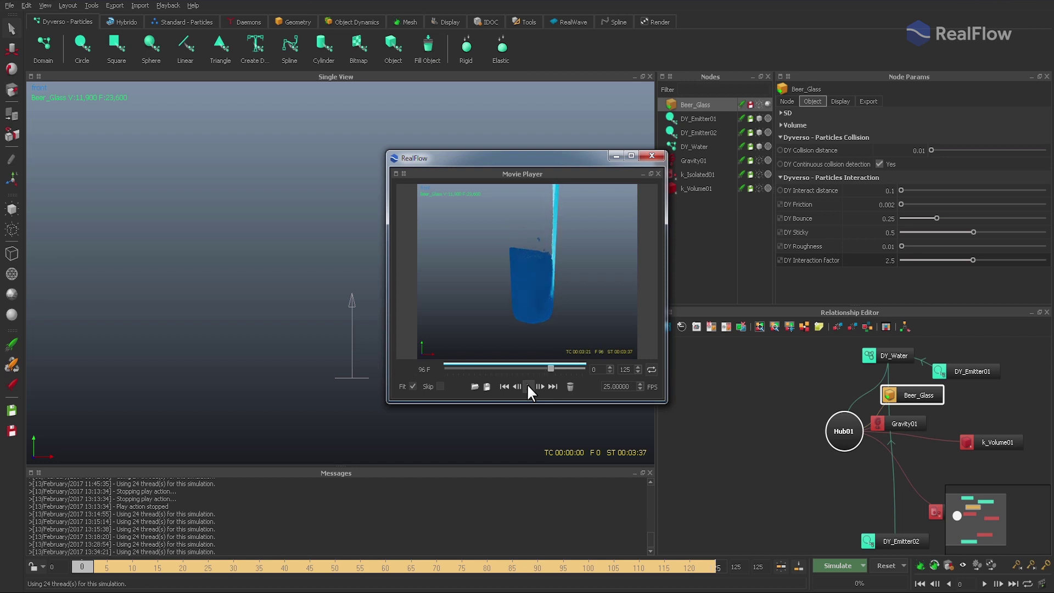
pyautogui.click(652, 156)
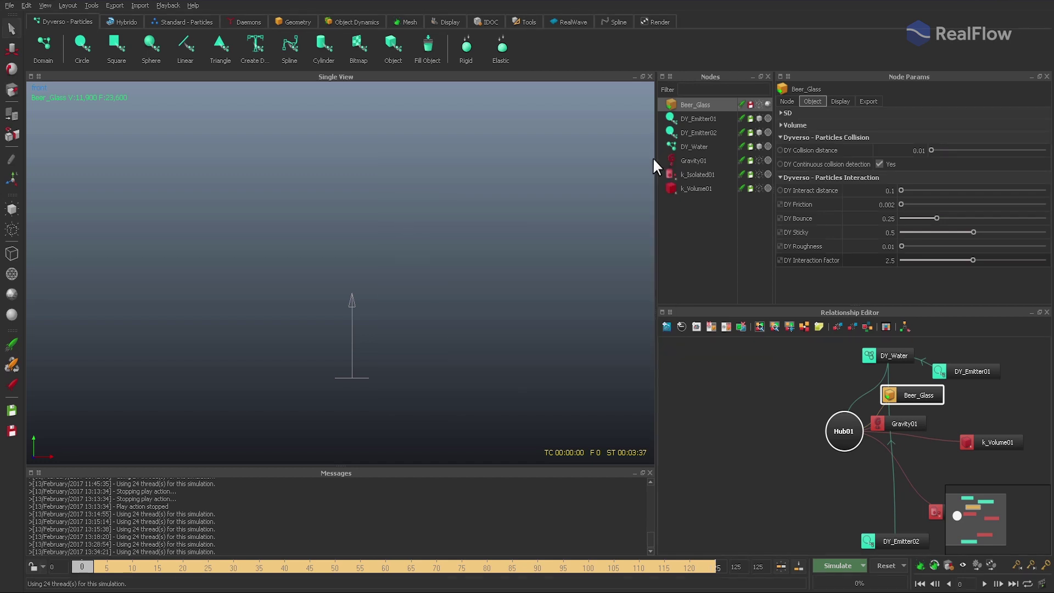
pyautogui.click(241, 23)
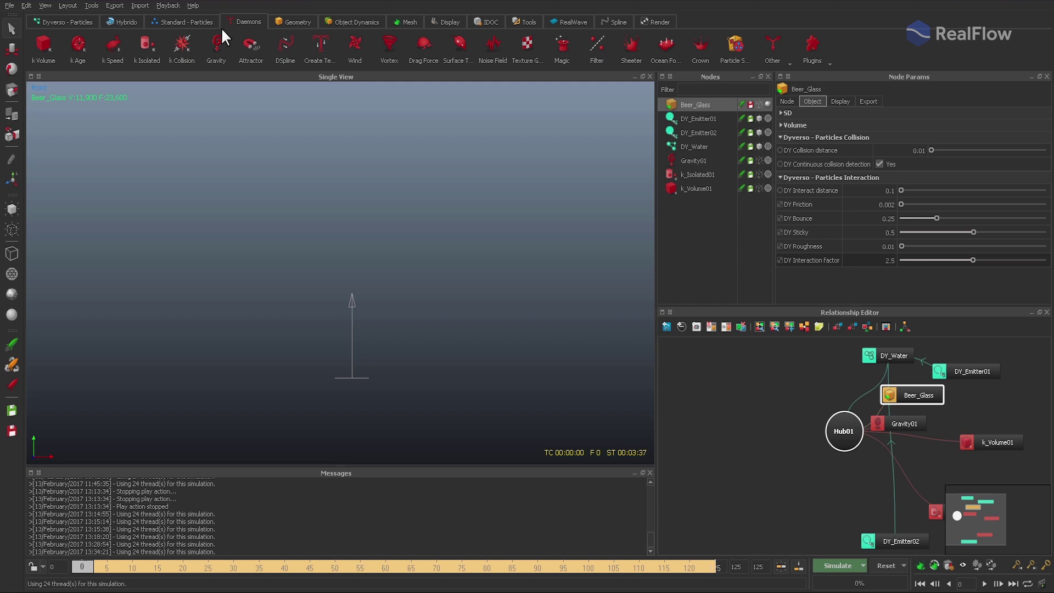
pyautogui.click(490, 47)
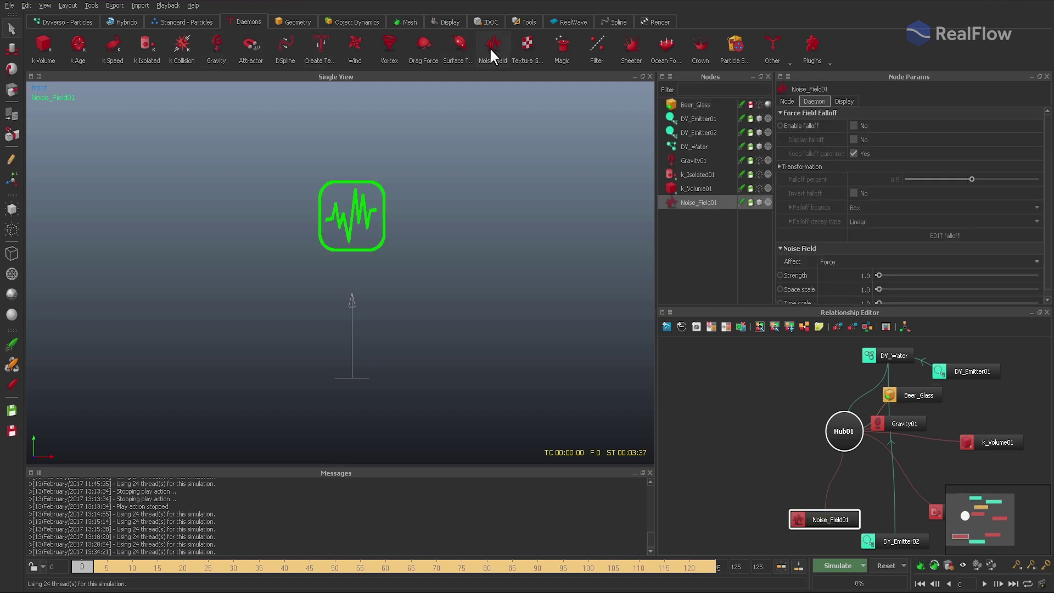
# Enable and display a Sphere falloff on the noise field, showing Beer_Glass as wireframe
pyautogui.click(853, 126)
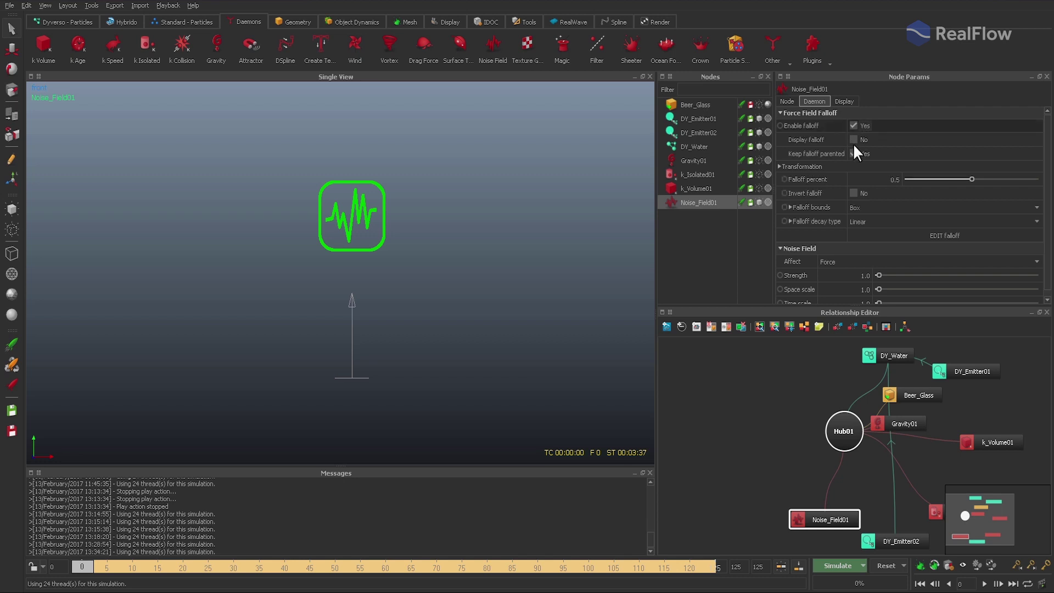
pyautogui.click(853, 139)
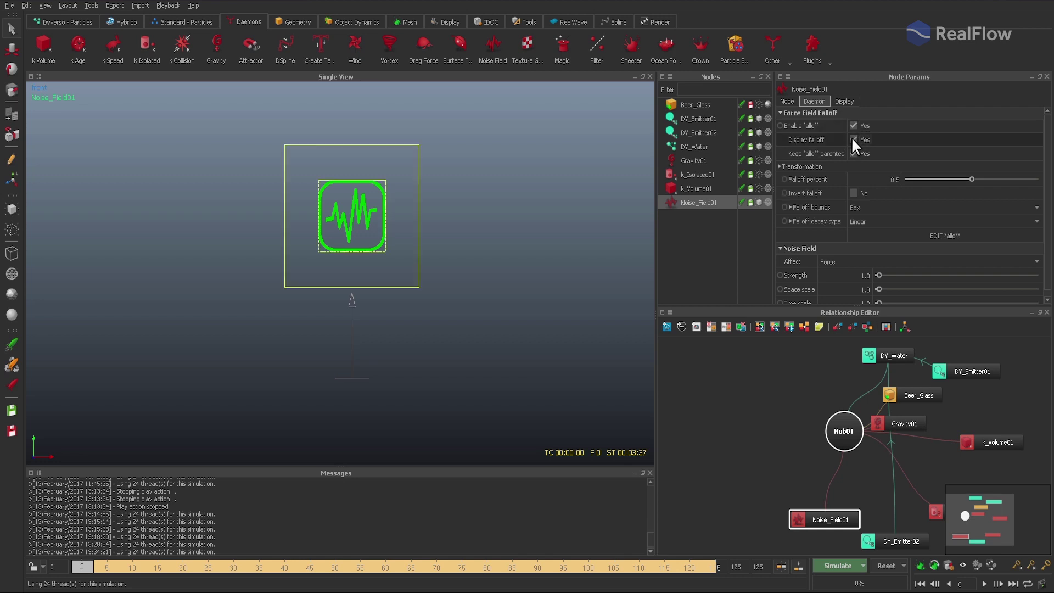
pyautogui.click(878, 207)
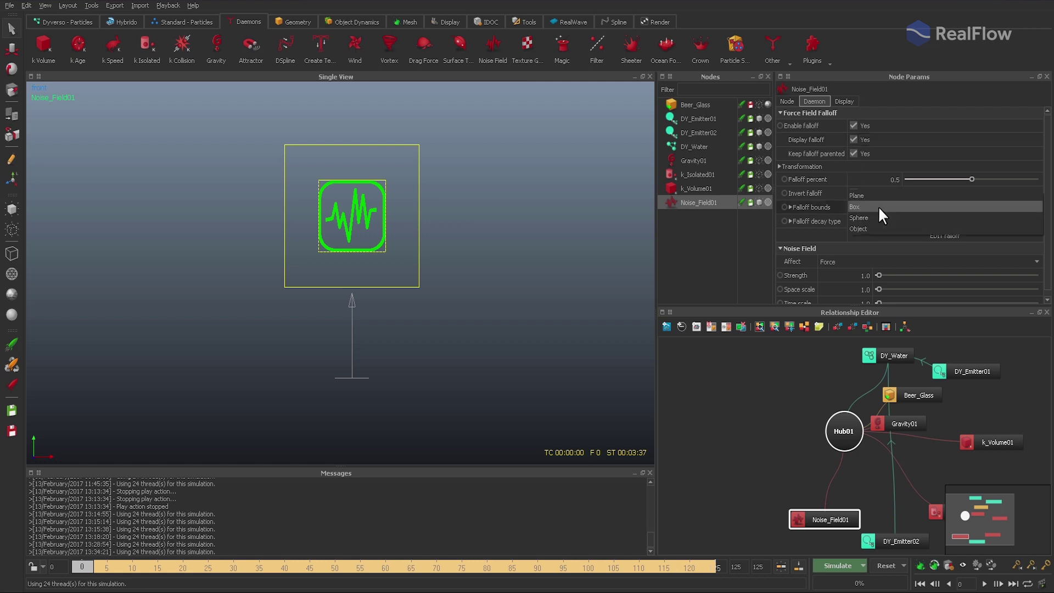
pyautogui.click(885, 218)
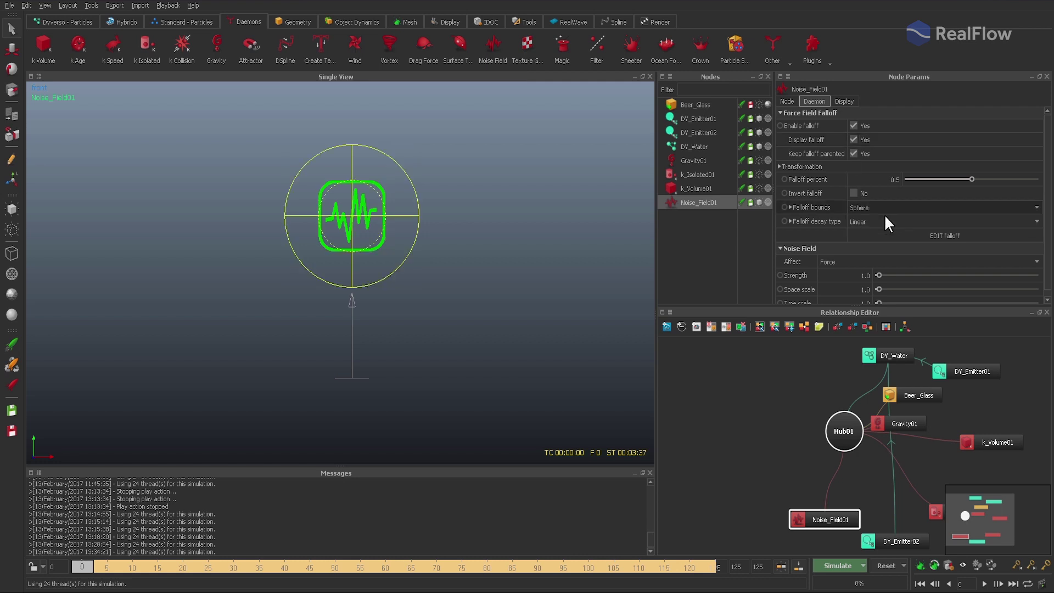
pyautogui.click(759, 104)
pyautogui.click(767, 104)
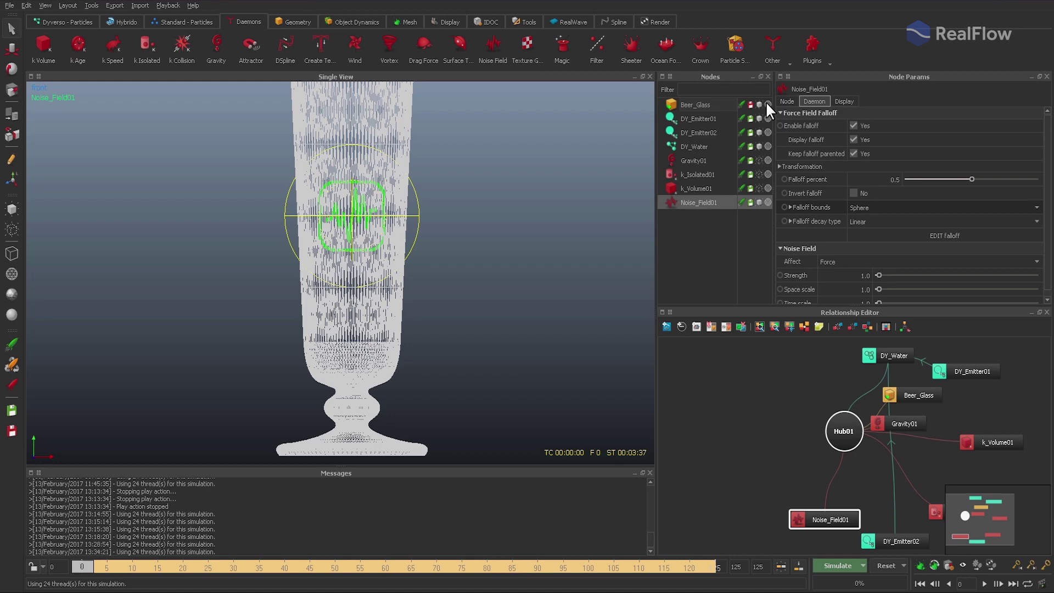
# Move the noise field into the glass, set falloff percent 0.3, and raise it higher
pyautogui.click(11, 49)
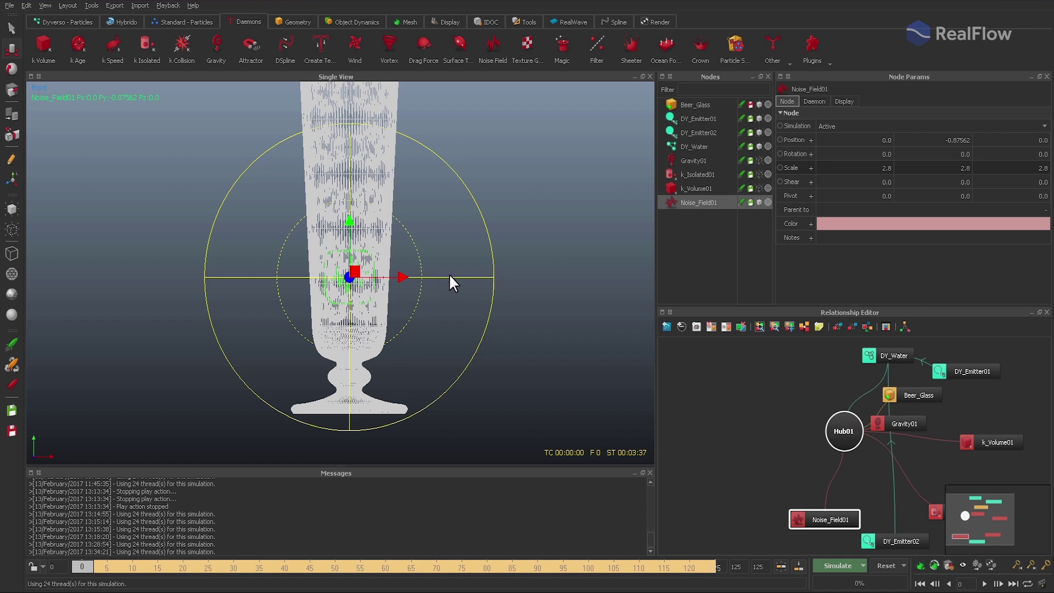
pyautogui.click(813, 103)
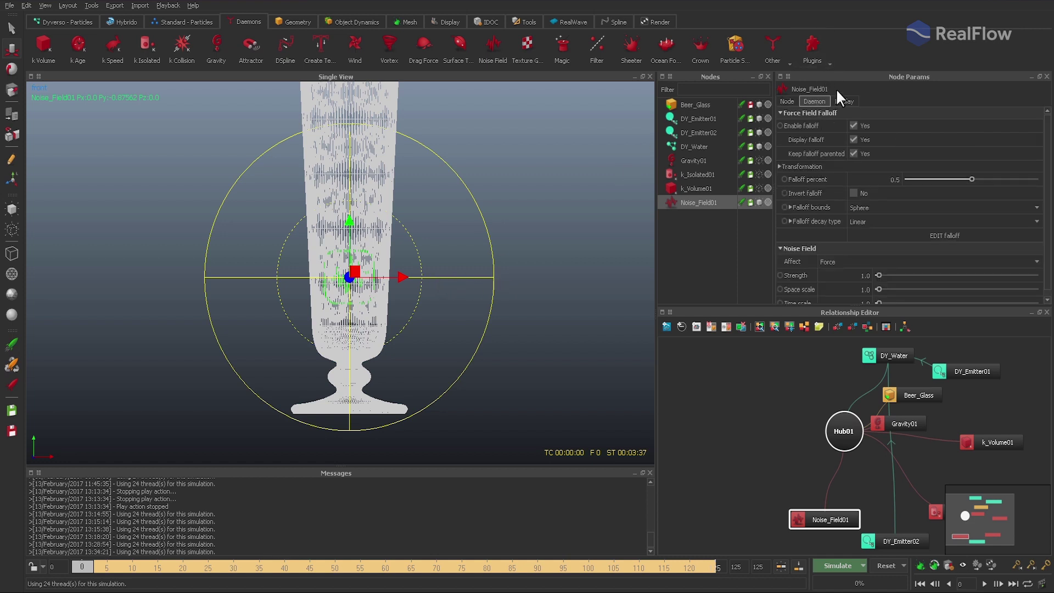
pyautogui.doubleClick(875, 179)
pyautogui.write('0')
pyautogui.press('Return')
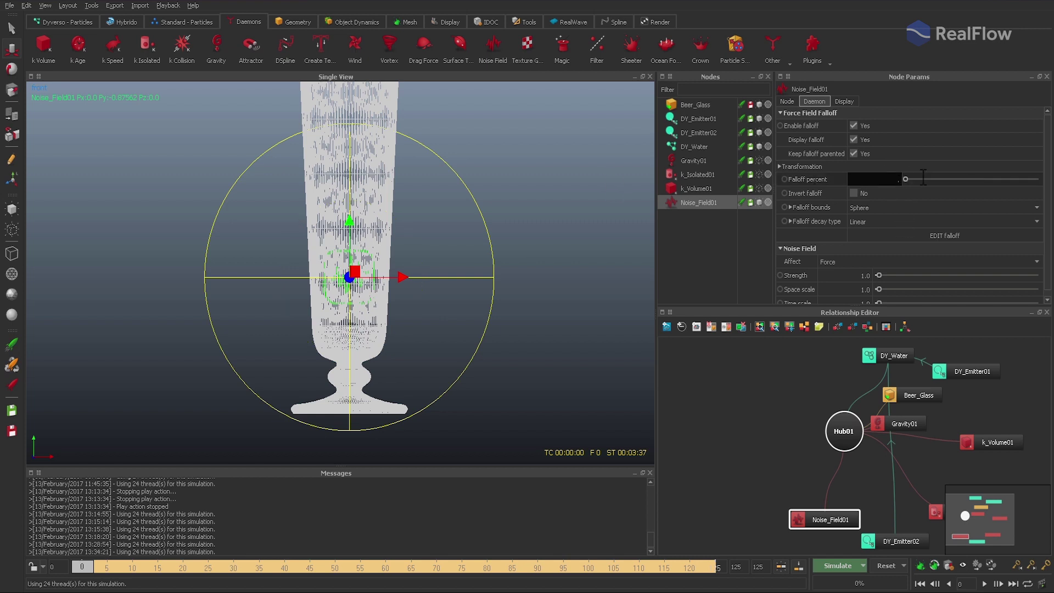
pyautogui.write('3')
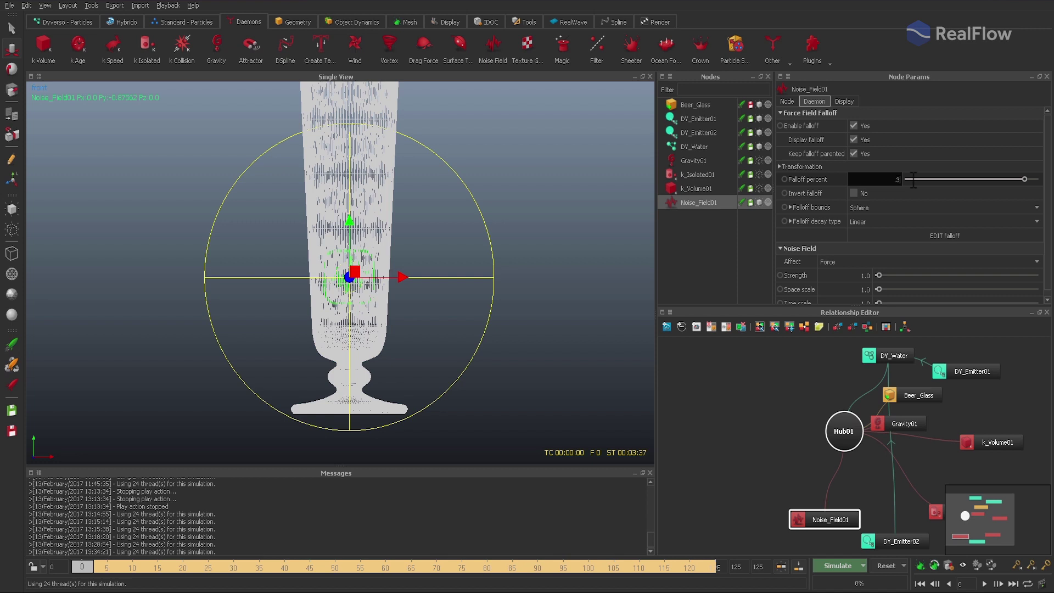
pyautogui.press('Return')
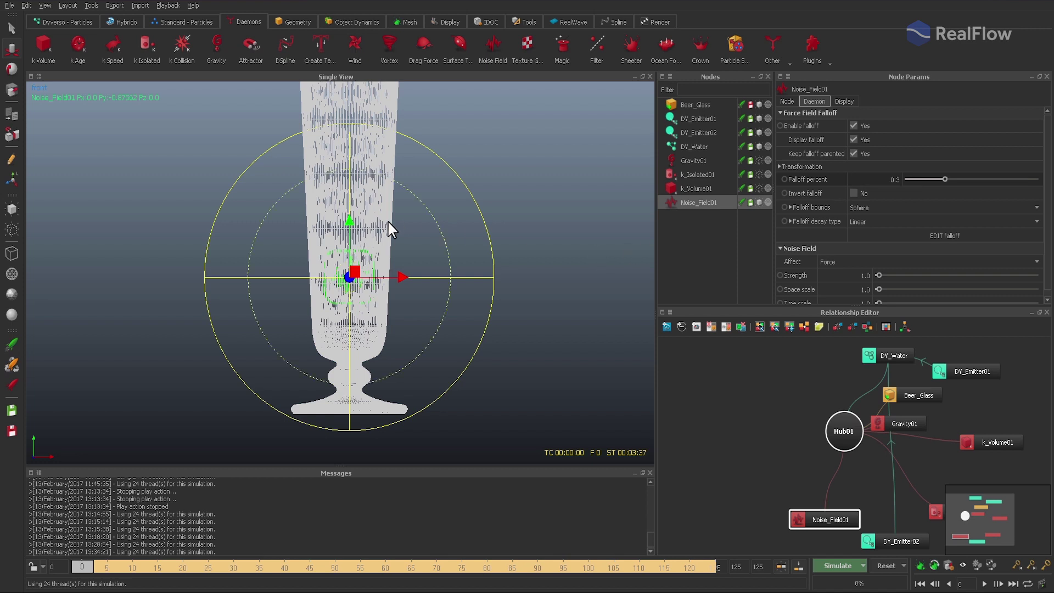
pyautogui.moveTo(348, 225); pyautogui.dragTo(349, 196)
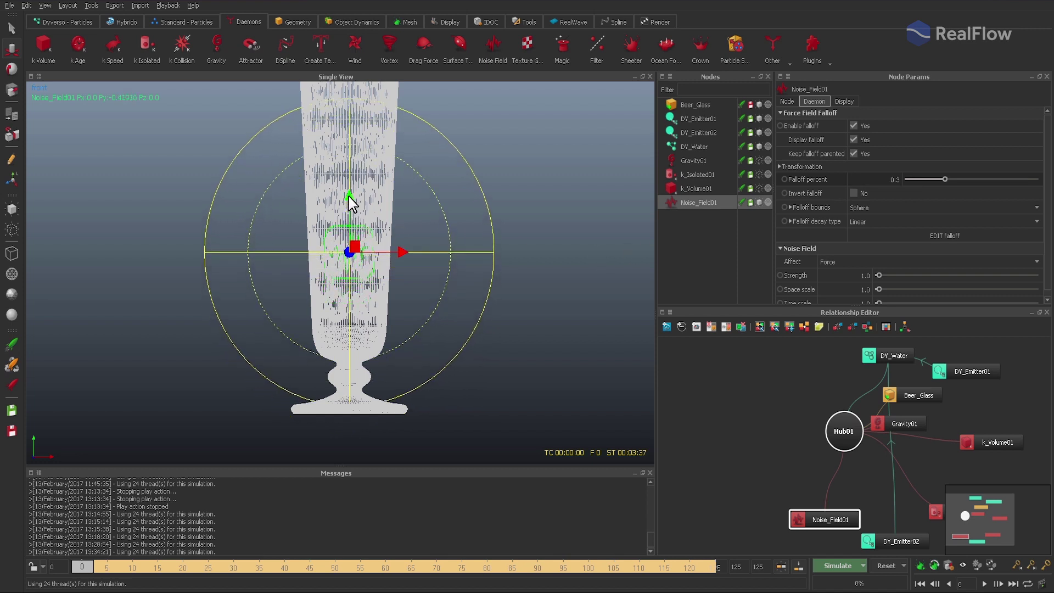
# Set Noise Field Strength 3.0 and Space scale 2.0, then play the updated pour preview
pyautogui.click(780, 113)
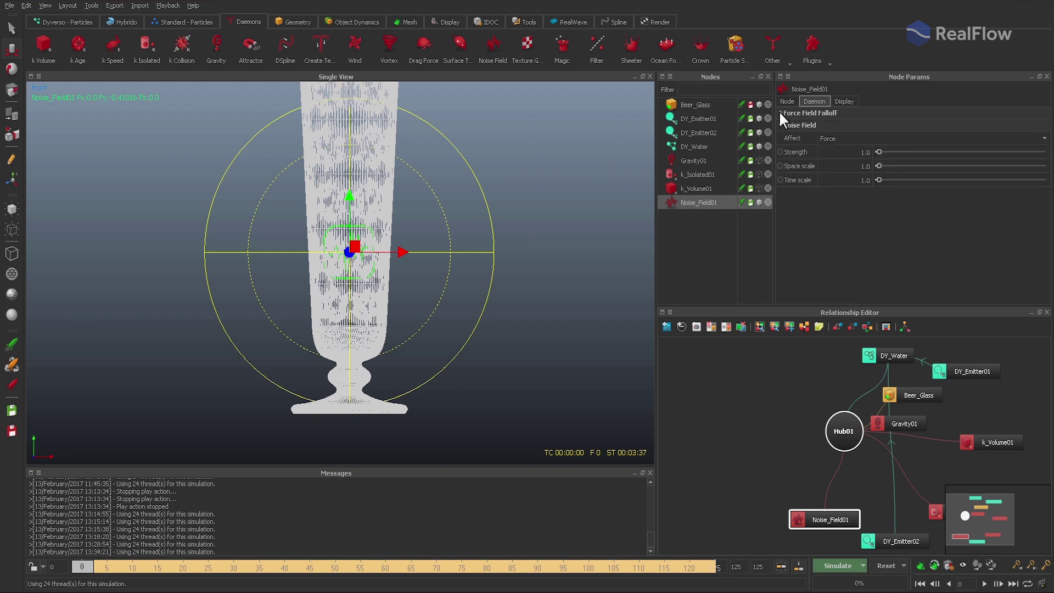
pyautogui.doubleClick(867, 152)
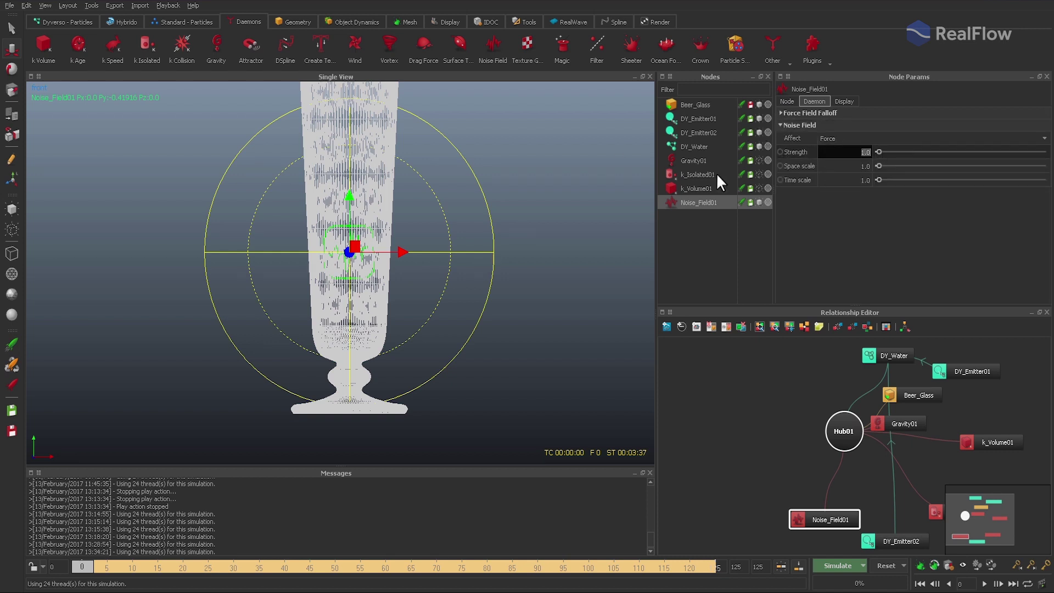
pyautogui.write('3')
pyautogui.press('Tab')
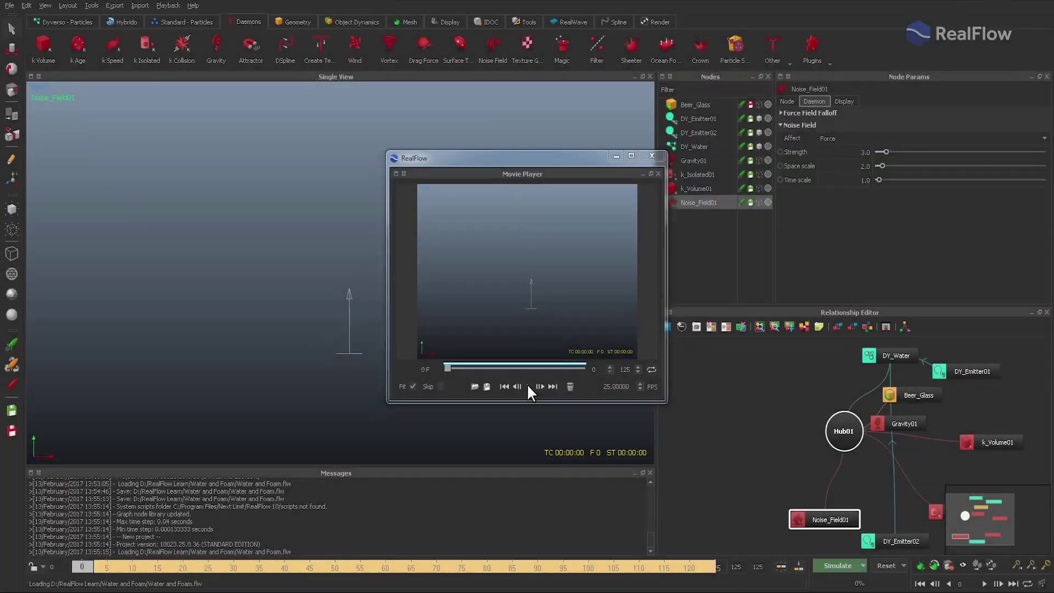
pyautogui.click(528, 386)
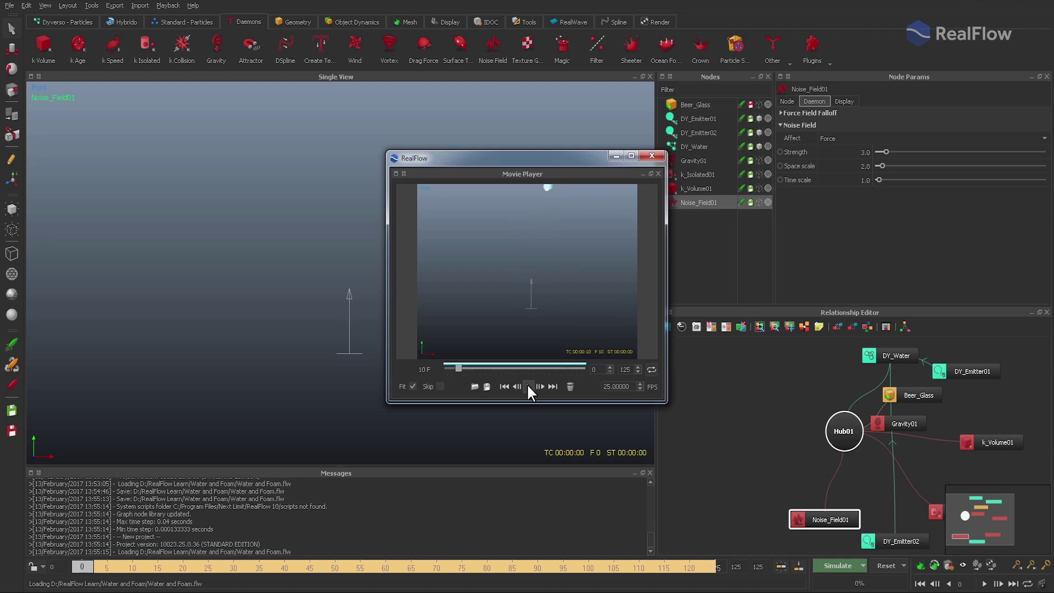
# Close the preview, add a new Dyverso domain and rename it DY_Foam
pyautogui.click(652, 156)
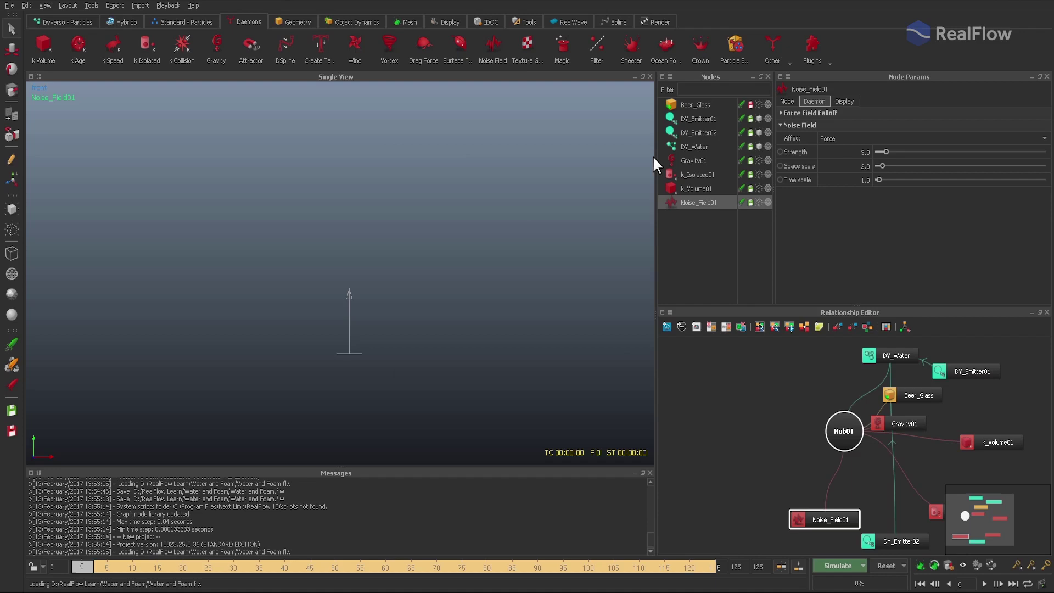
pyautogui.click(74, 23)
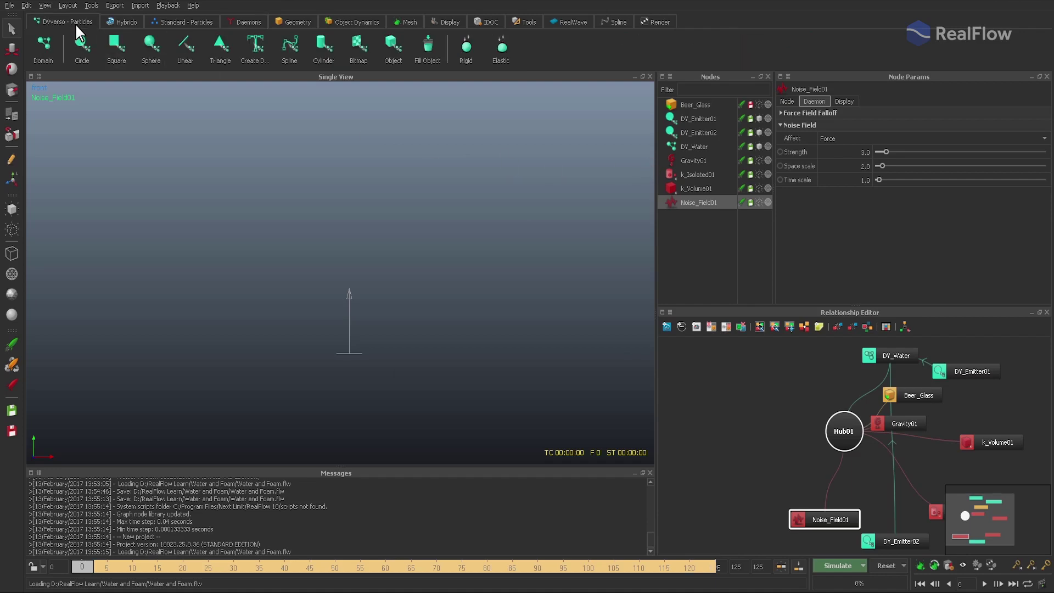
pyautogui.click(42, 61)
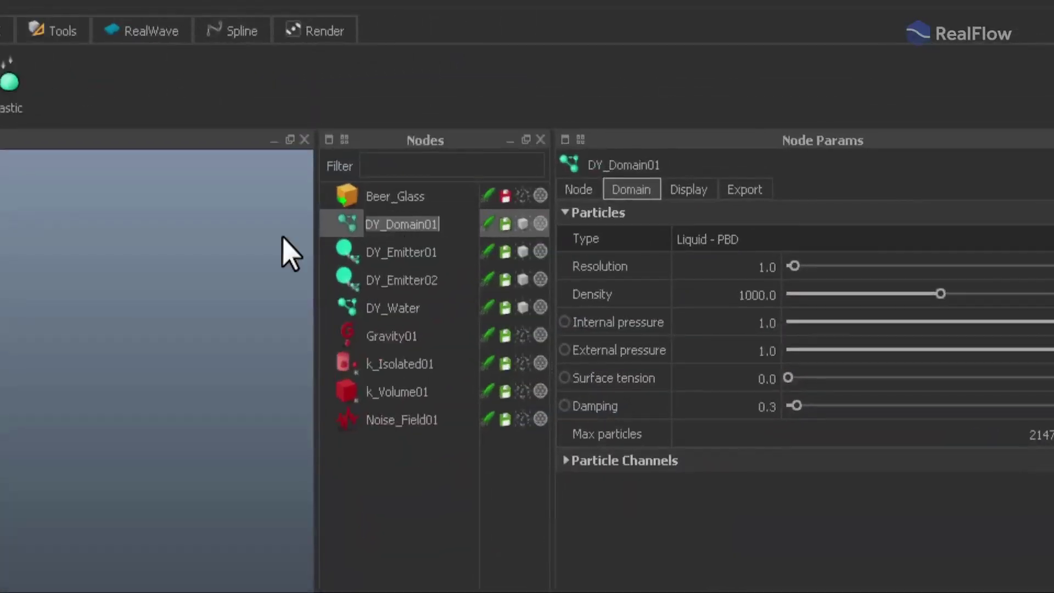
pyautogui.write('DY_f')
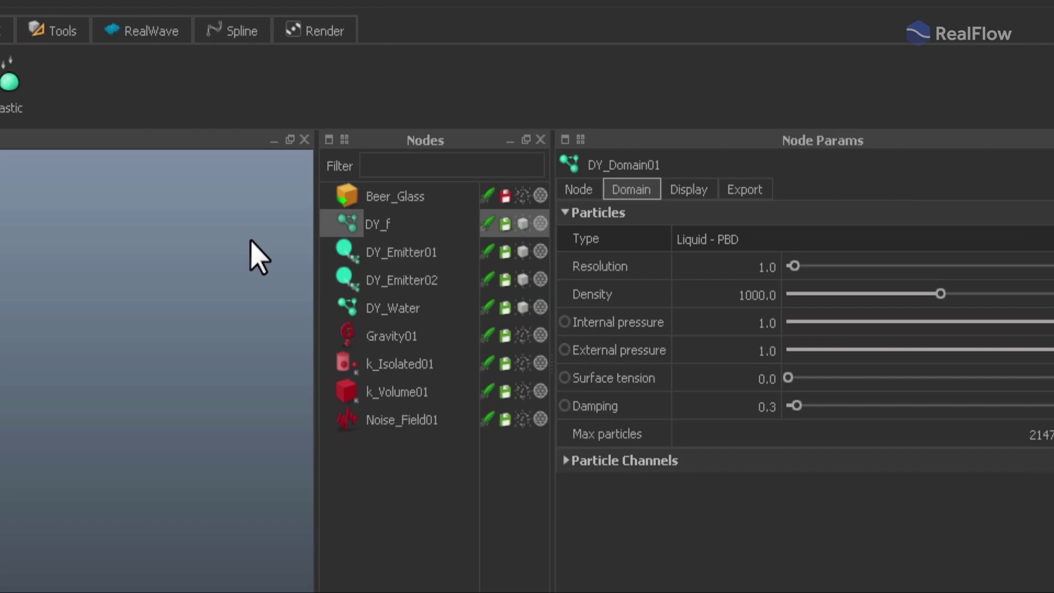
pyautogui.write('oam')
pyautogui.press('Return')
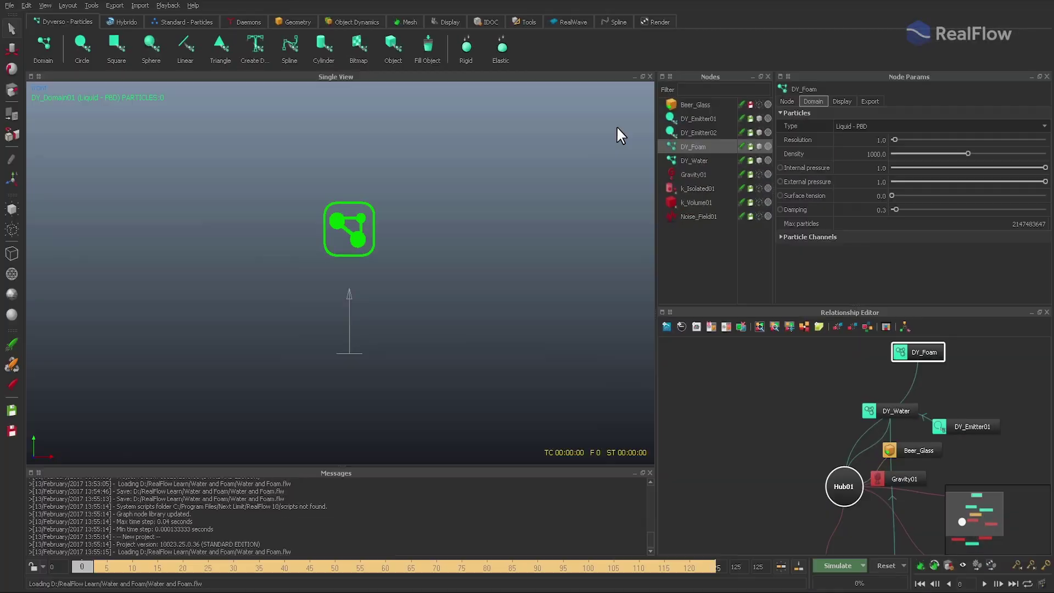
# Make DY_Foam Liquid - SPH with resolution 20, density 400, external pressure 1.5, surface tension 40
pyautogui.click(853, 120)
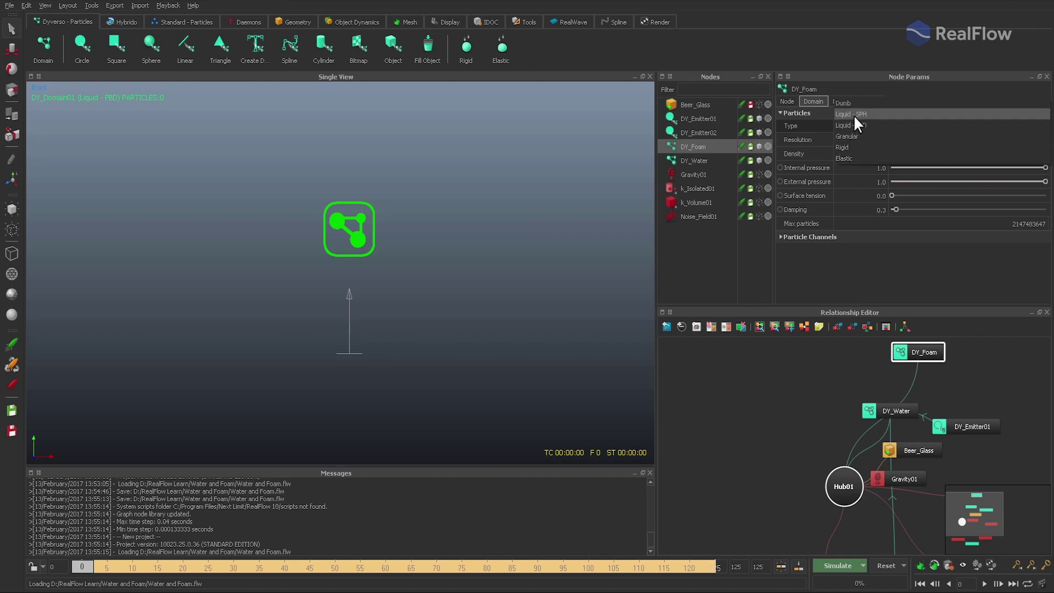
pyautogui.click(854, 115)
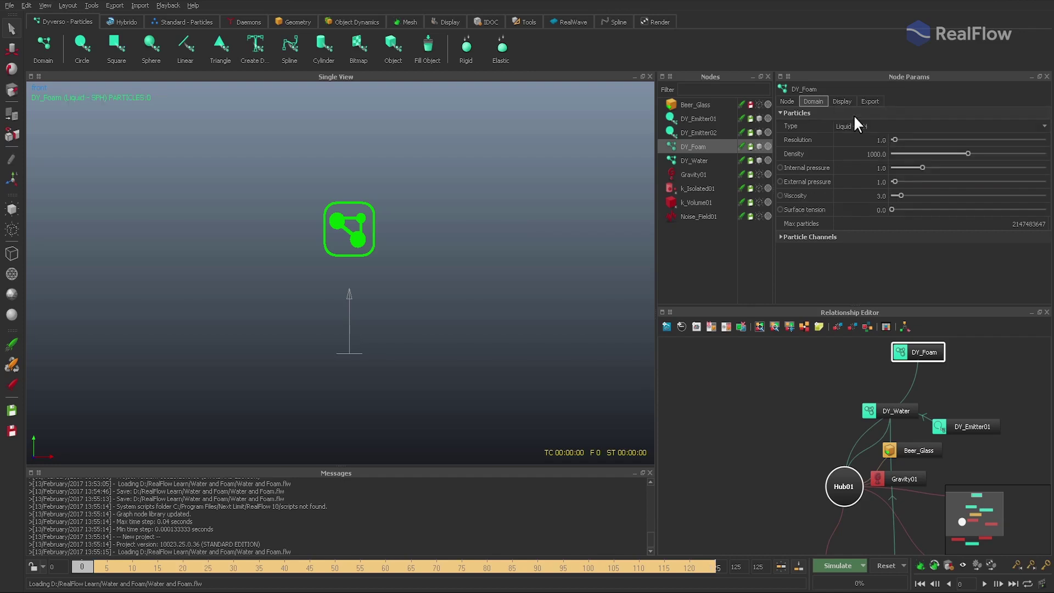
pyautogui.click(690, 160)
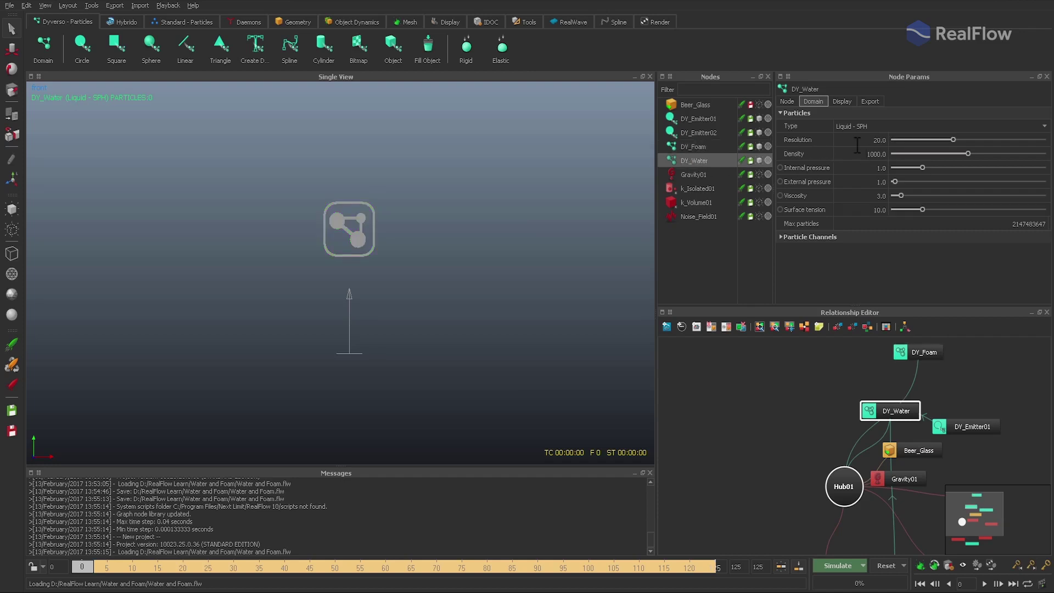
pyautogui.click(695, 146)
pyautogui.click(858, 142)
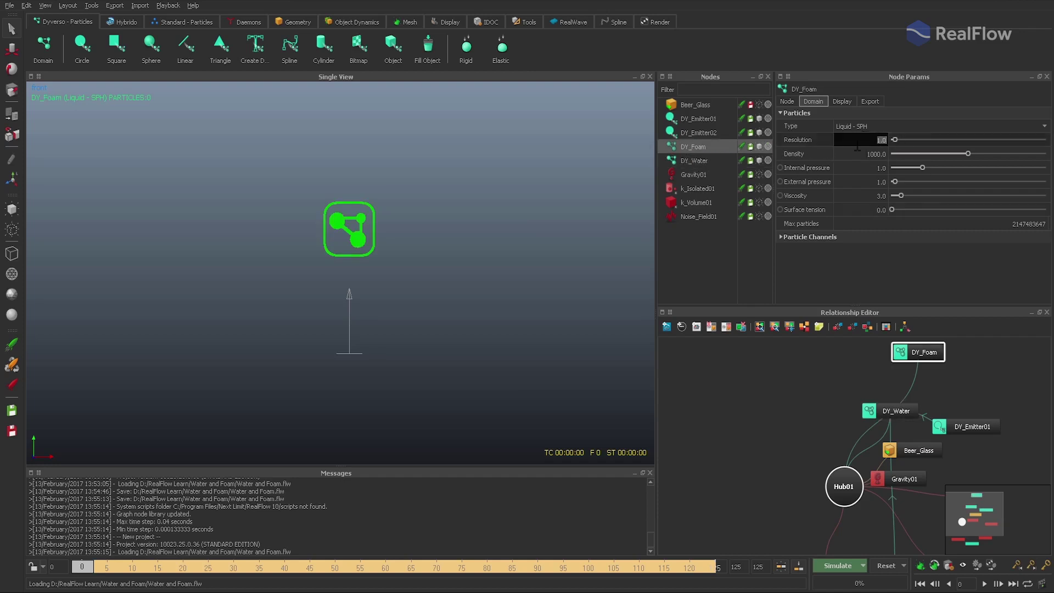
pyautogui.write('20')
pyautogui.press('Tab')
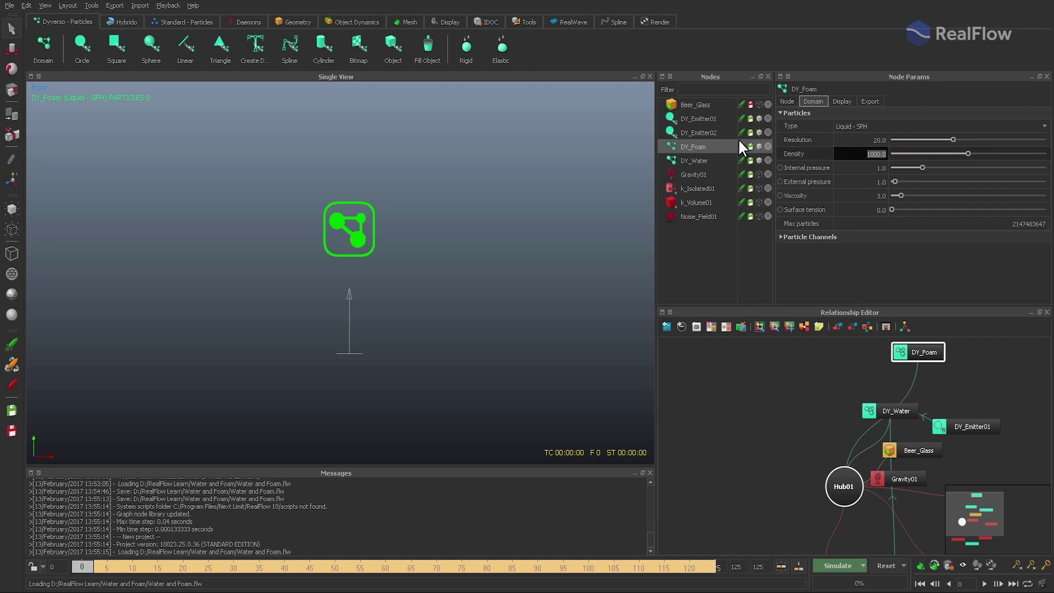
pyautogui.write('400')
pyautogui.press('Tab')
pyautogui.press('Tab')
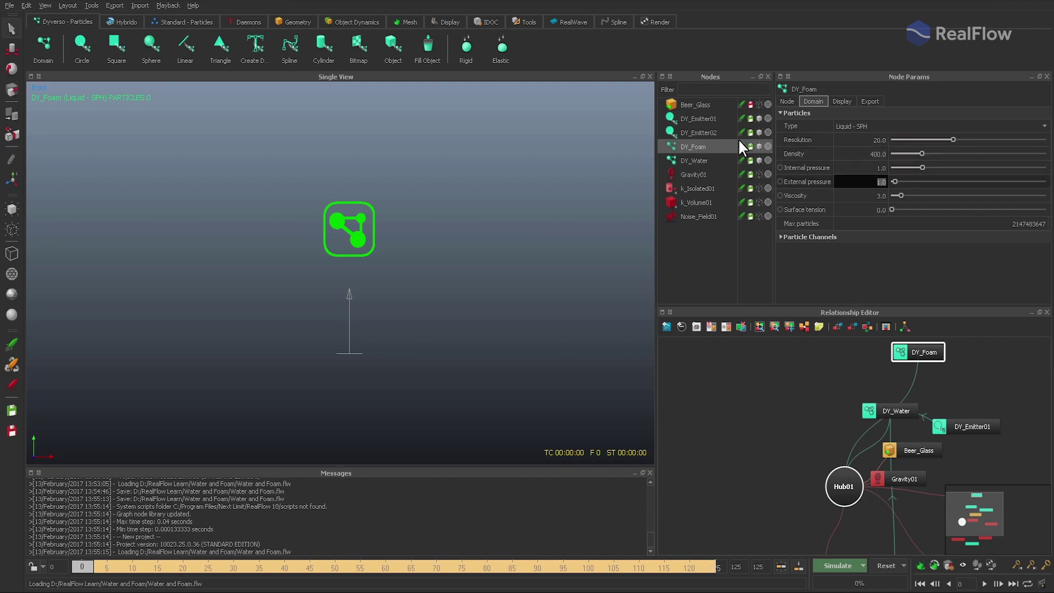
pyautogui.write('1.5')
pyautogui.press('Tab')
pyautogui.press('Tab')
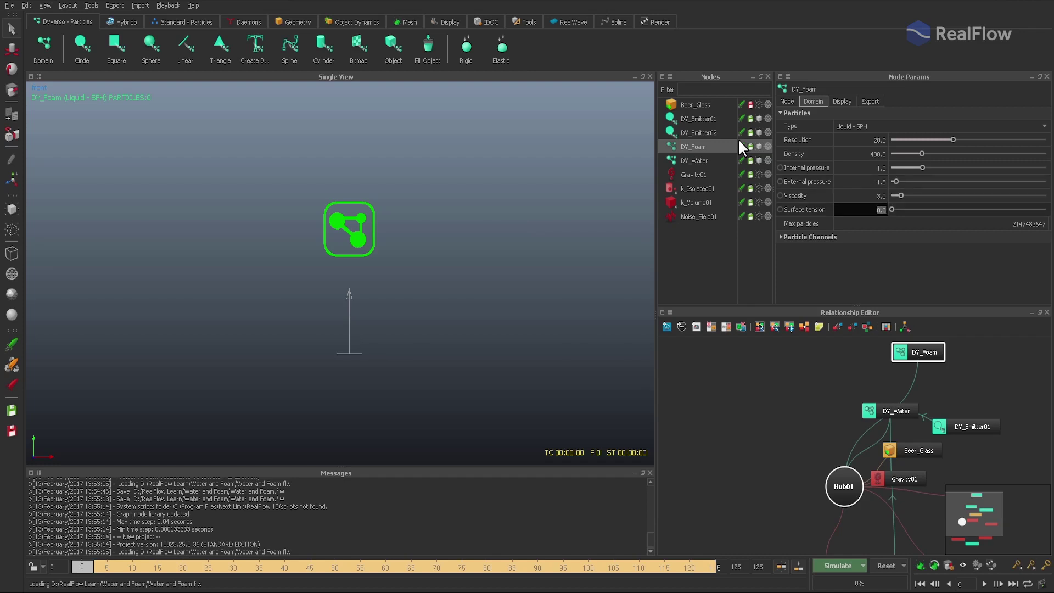
pyautogui.write('40')
pyautogui.press('Return')
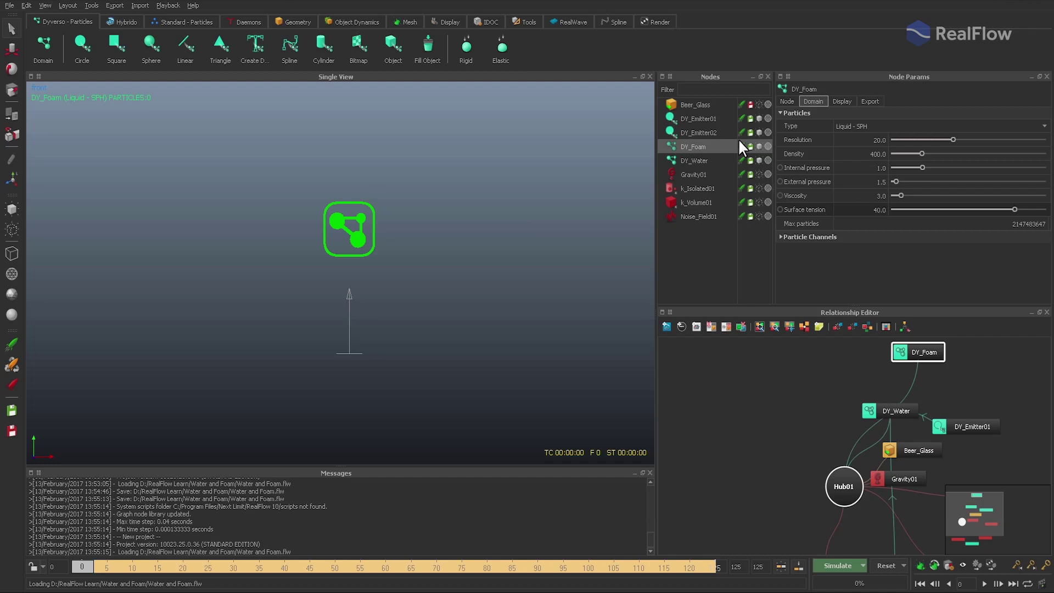
# Hide DY_Foam's viewport icon and remove the middle keys from its colour gradient
pyautogui.click(840, 101)
pyautogui.click(851, 139)
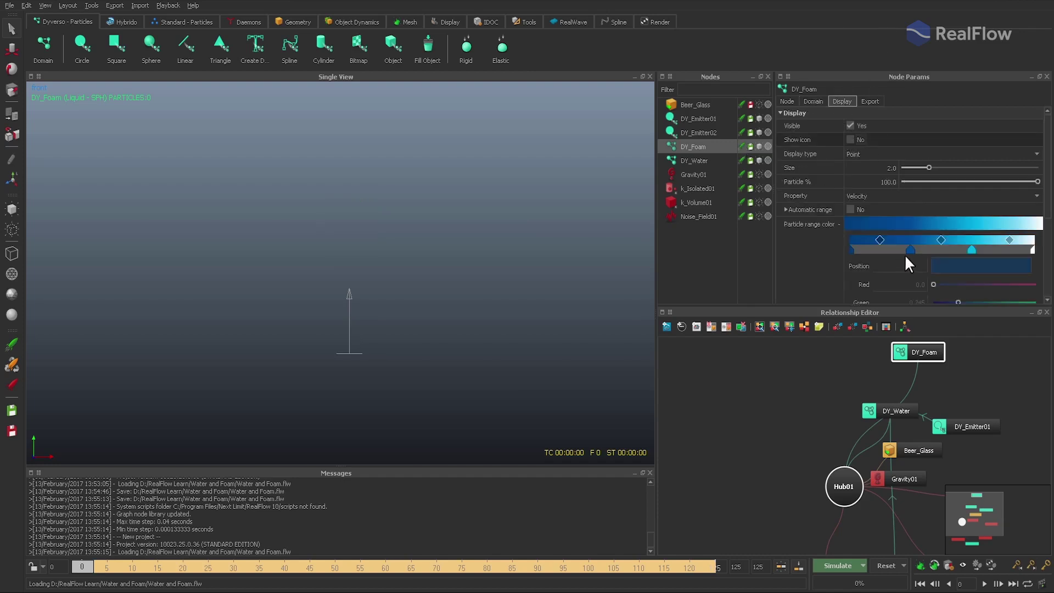
pyautogui.moveTo(910, 251); pyautogui.dragTo(881, 238)
pyautogui.moveTo(970, 250); pyautogui.dragTo(885, 256)
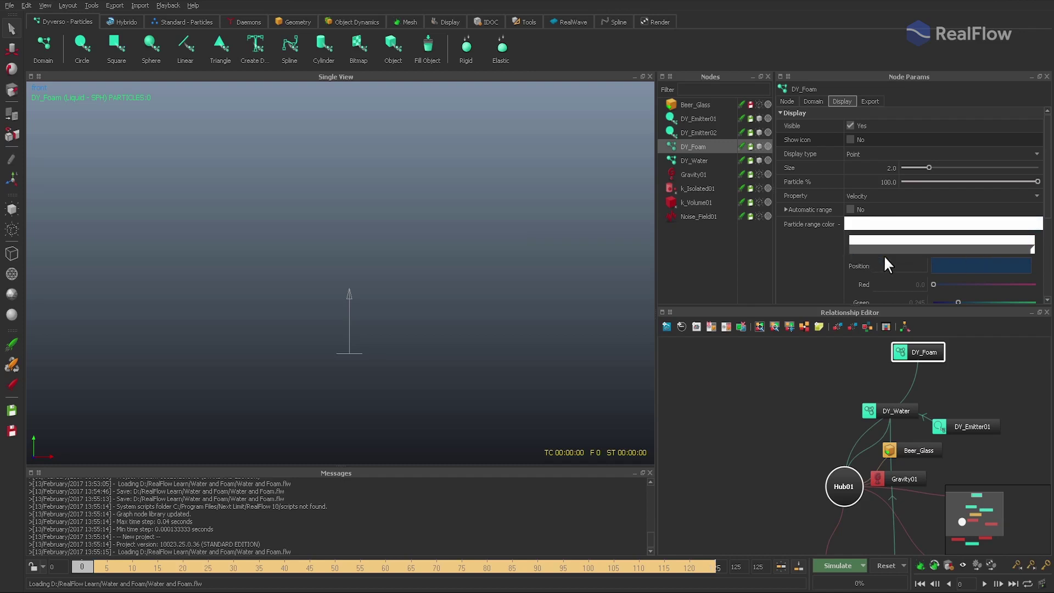
pyautogui.click(240, 20)
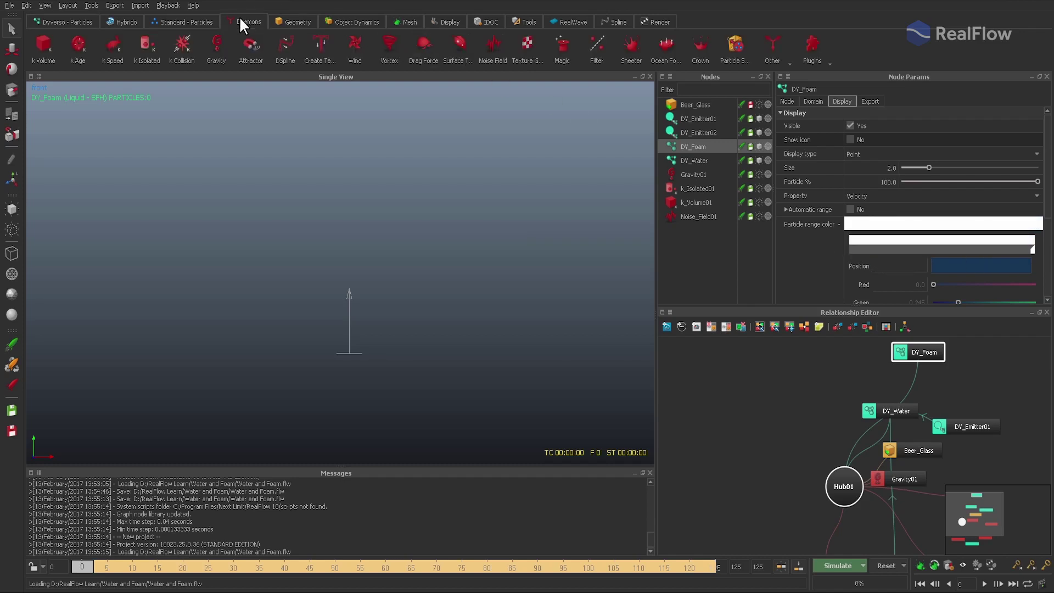
# Add a Filter daemon with DY_Foam as the True target and DY_Water as source
pyautogui.click(597, 47)
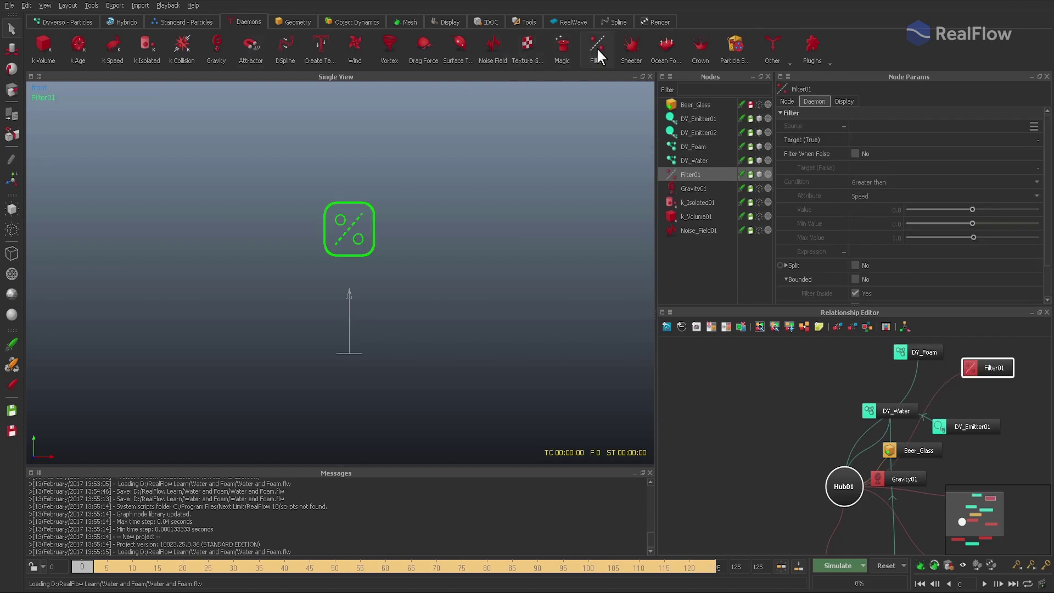
pyautogui.click(1032, 138)
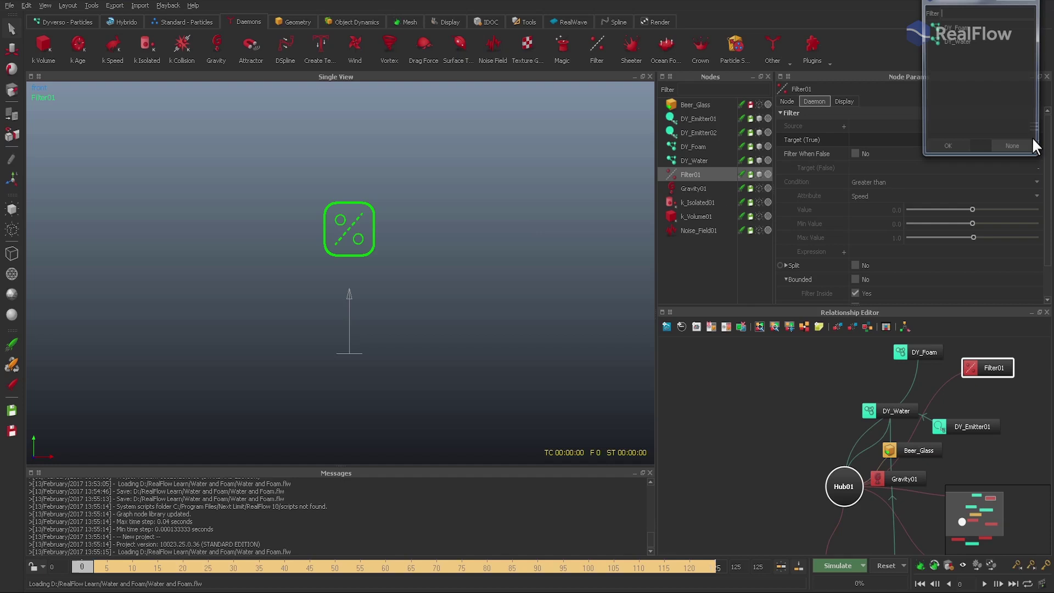
pyautogui.moveTo(962, 7); pyautogui.dragTo(604, 94)
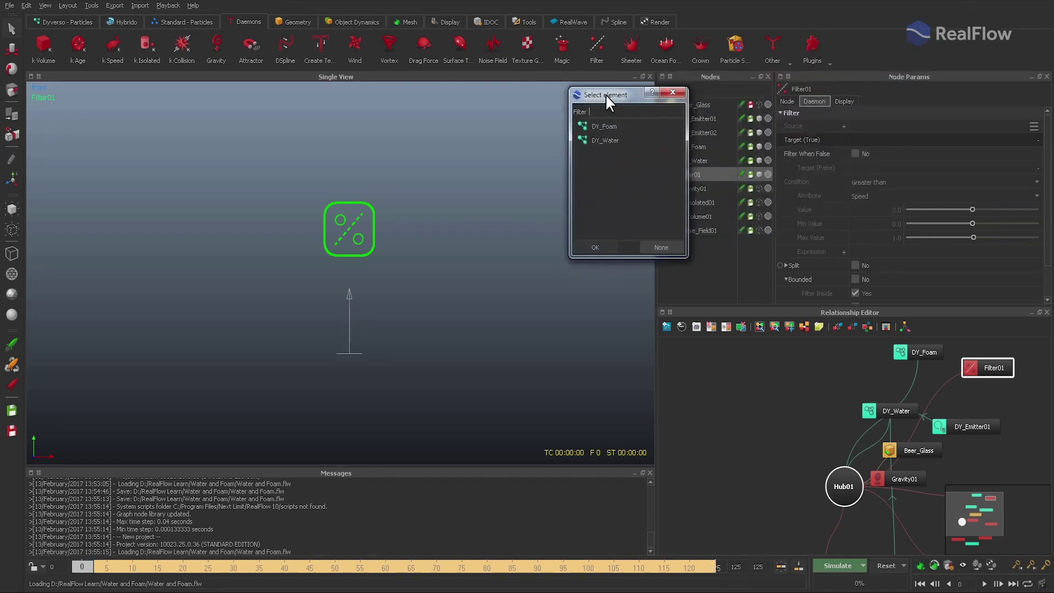
pyautogui.click(594, 247)
pyautogui.click(1034, 126)
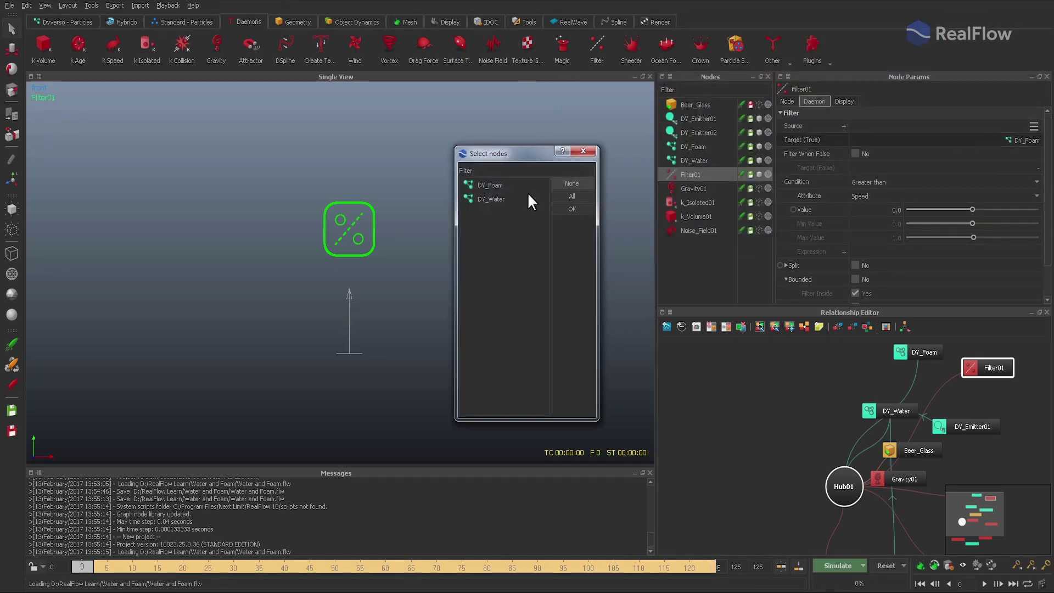
pyautogui.click(528, 199)
pyautogui.click(572, 209)
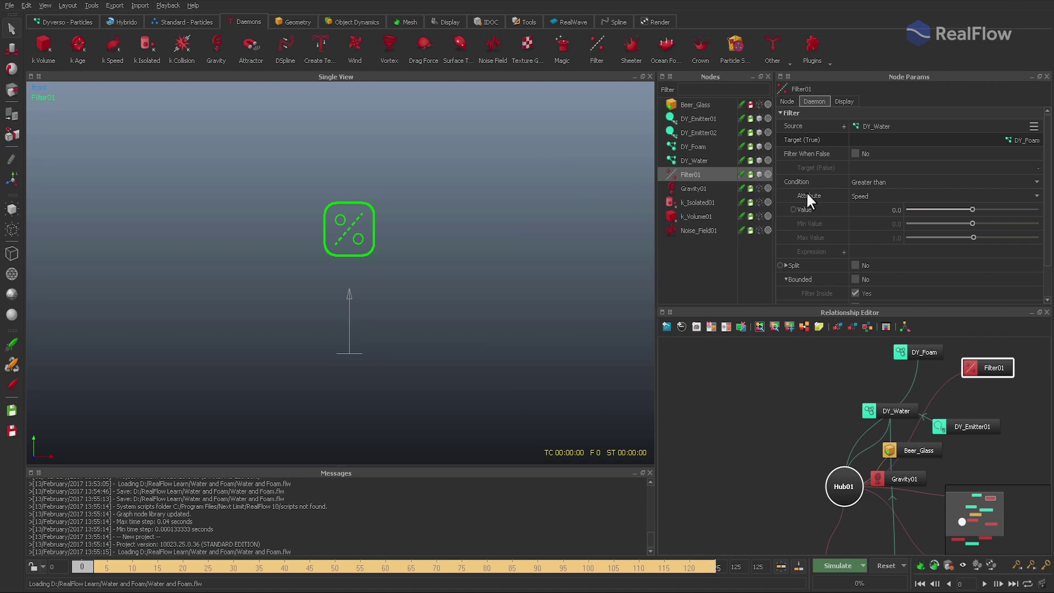
# Set the filter to pass particles with Vorticity Greater or Equal to 80
pyautogui.click(858, 195)
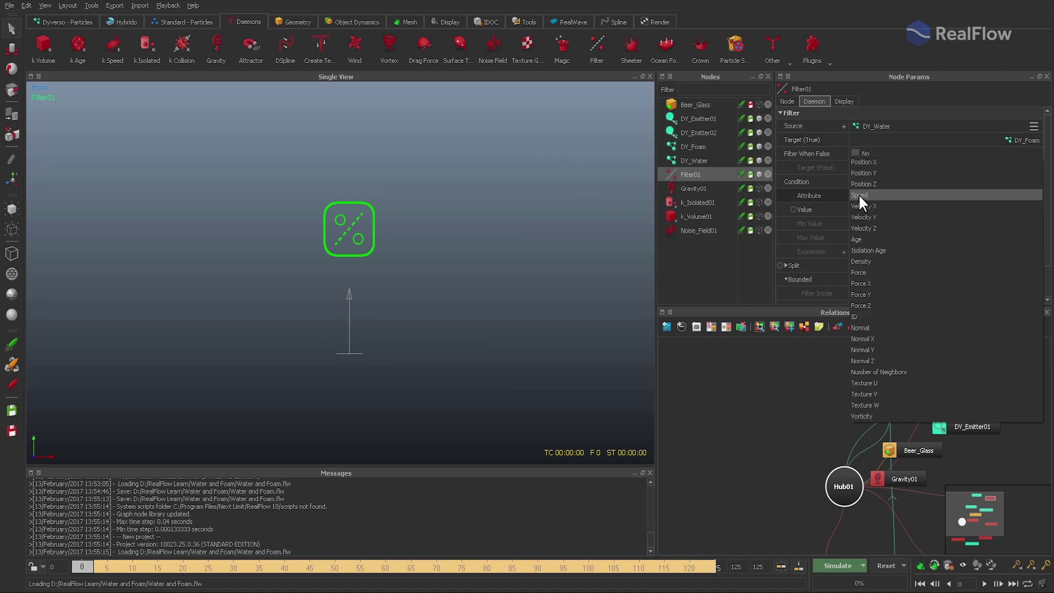
pyautogui.click(885, 412)
pyautogui.click(890, 181)
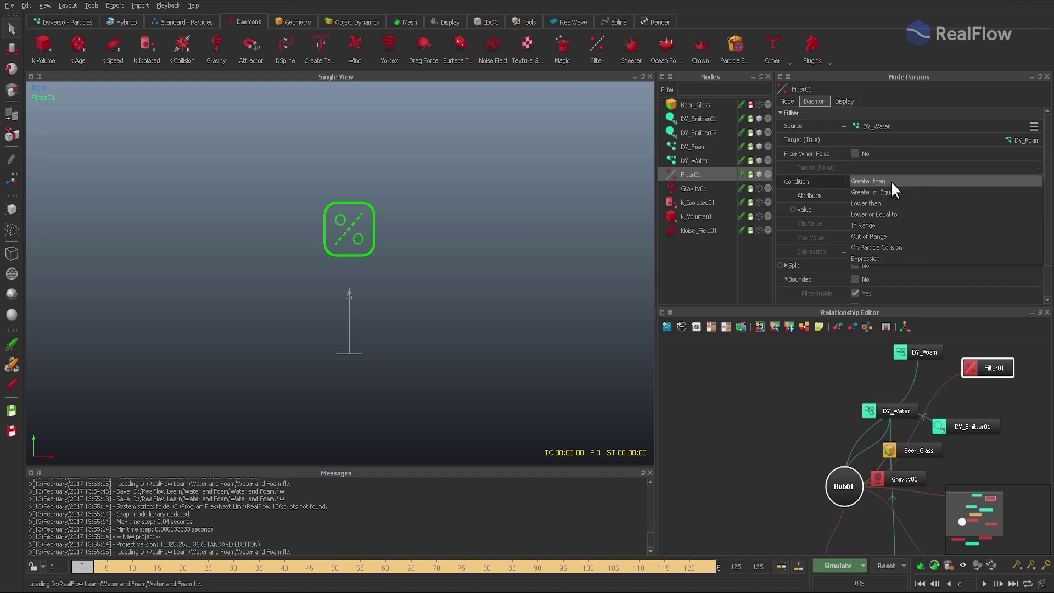
pyautogui.click(910, 193)
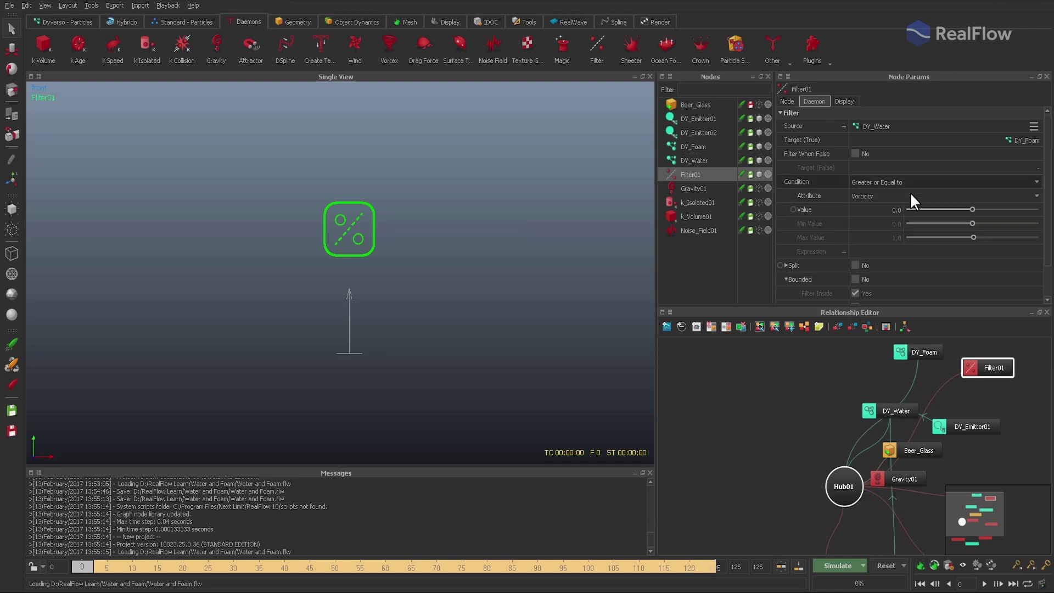
pyautogui.write('80')
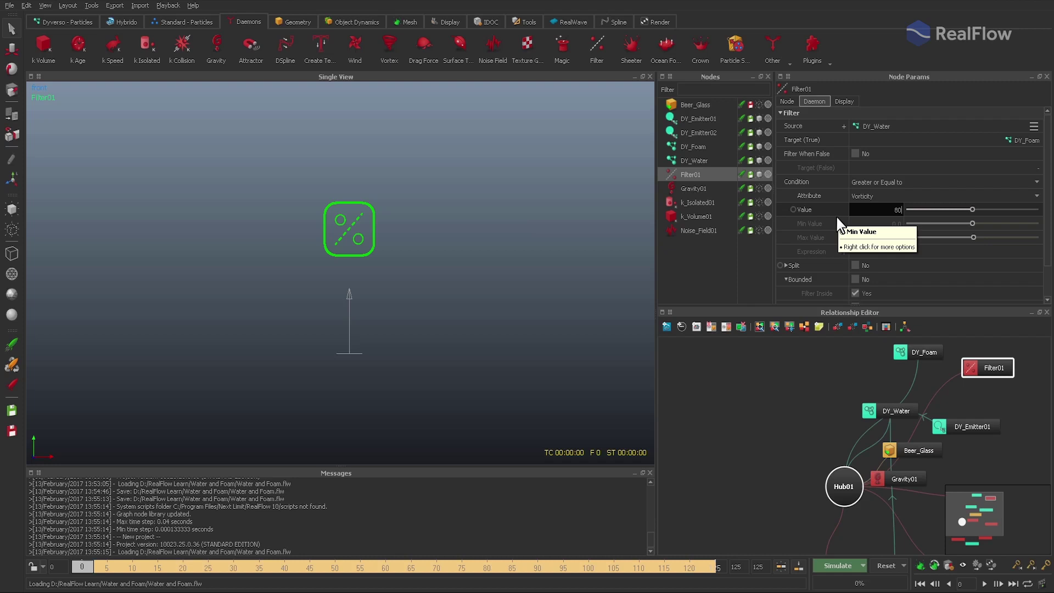
pyautogui.press('Return')
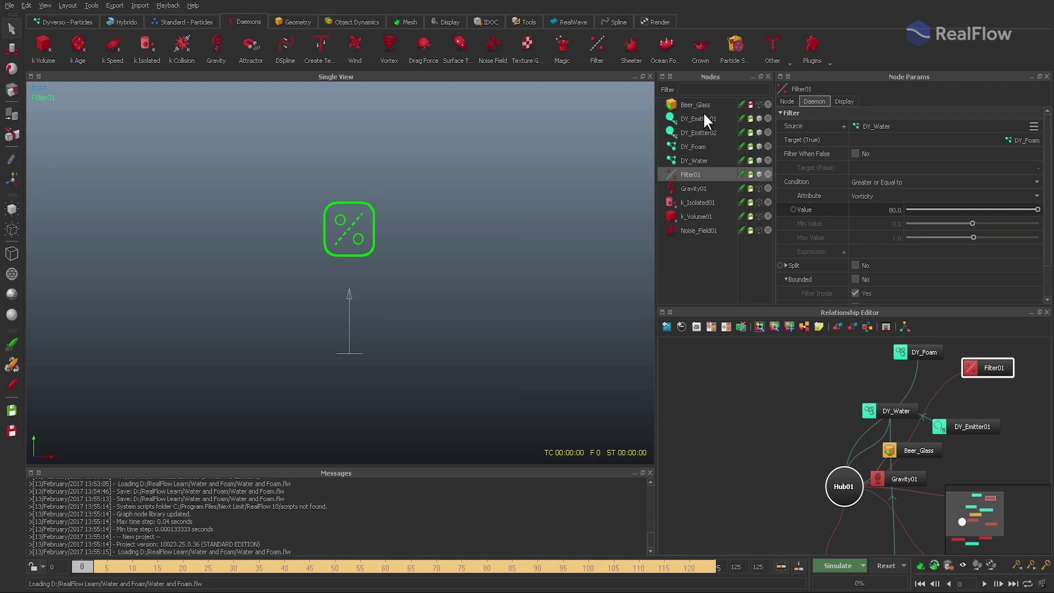
pyautogui.click(694, 147)
# Enable the Vorticity particle channel on both DY_Water and DY_Foam together
pyautogui.keyDown('ctrl'); pyautogui.click(697, 159); pyautogui.keyUp('ctrl')
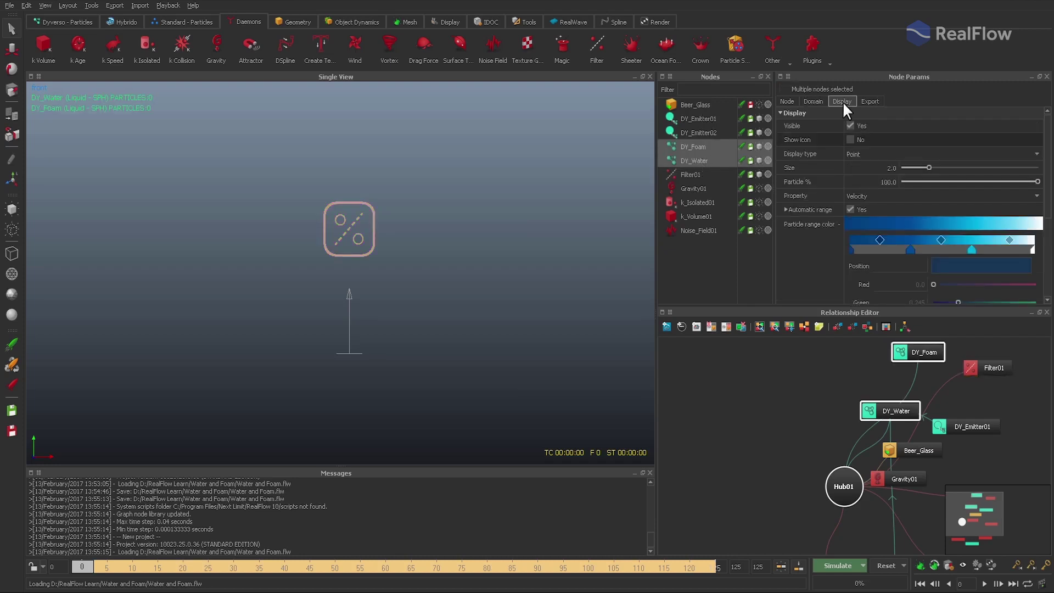
pyautogui.click(813, 102)
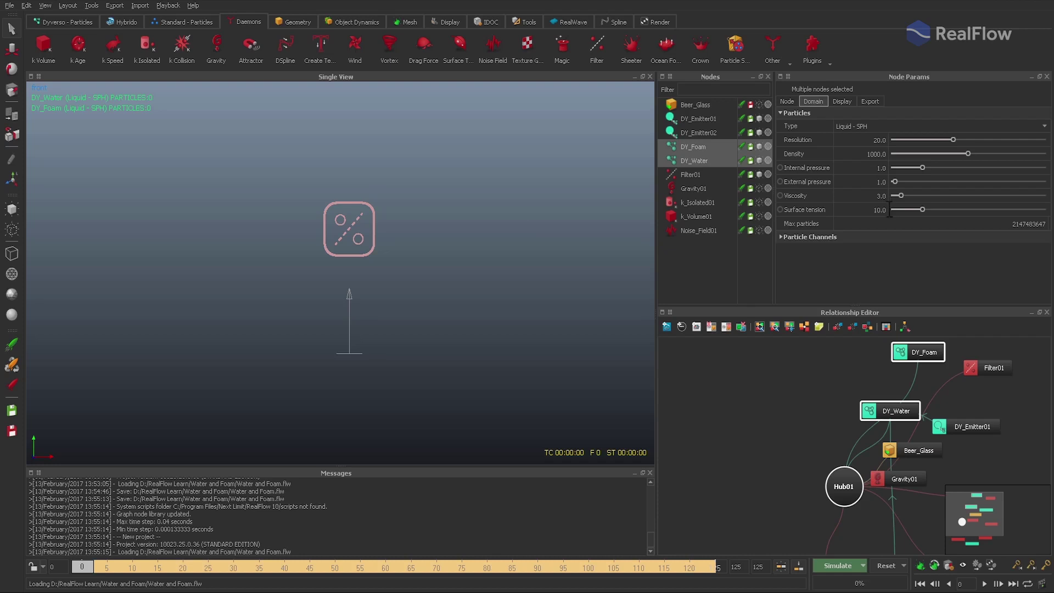
pyautogui.click(781, 236)
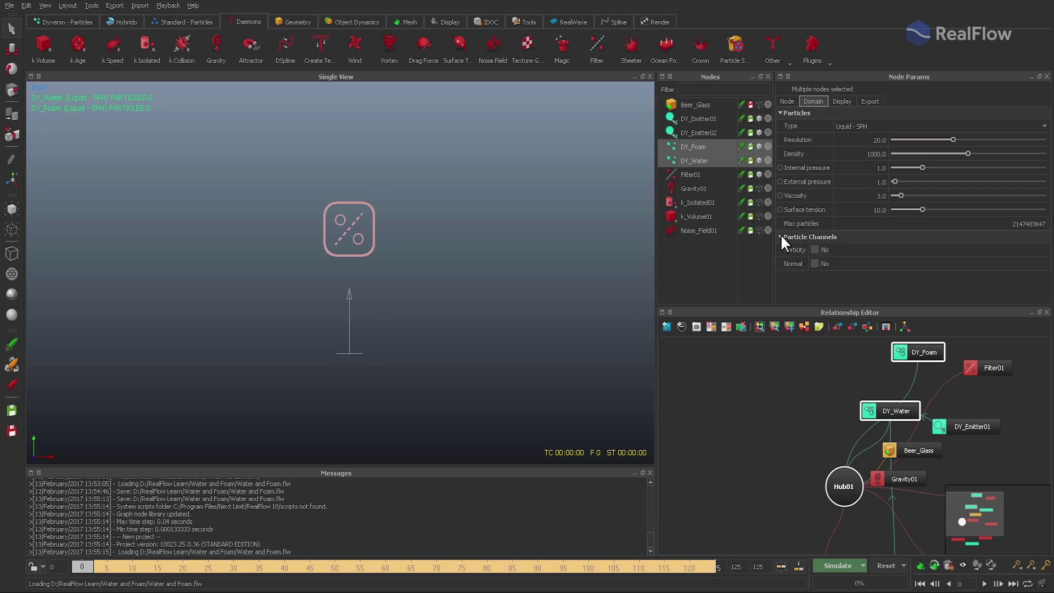
pyautogui.click(814, 250)
# Hide the Filter01 daemon in the viewport and return to the domains' particle settings
pyautogui.click(843, 102)
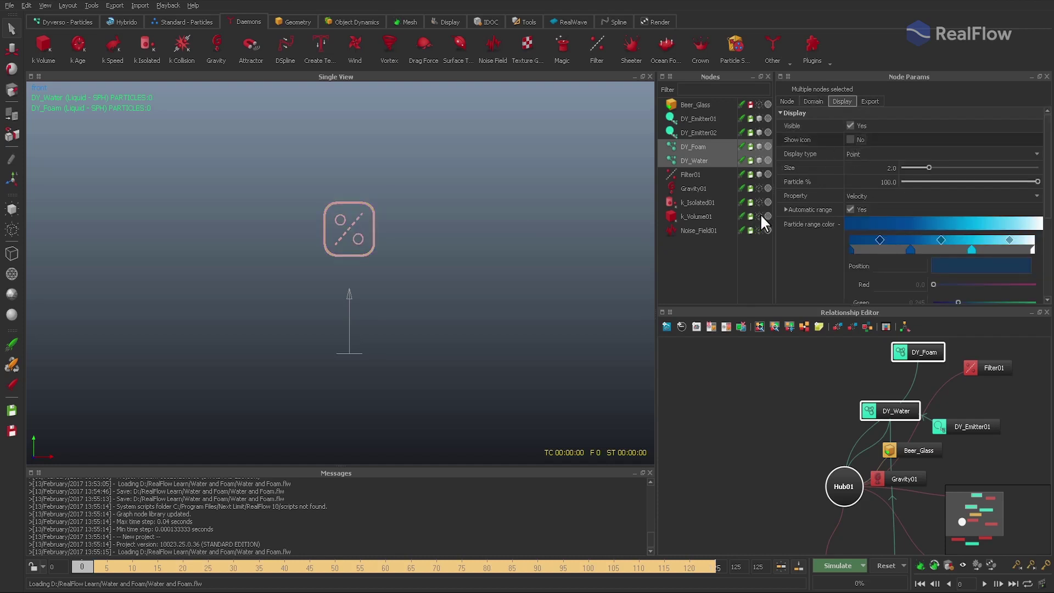
pyautogui.click(760, 174)
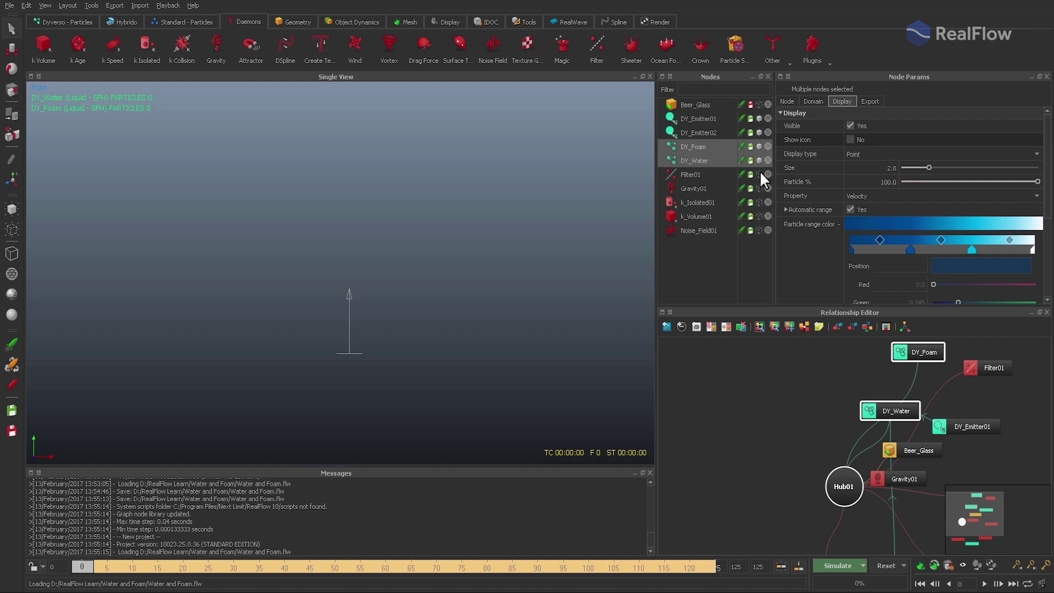
pyautogui.click(812, 101)
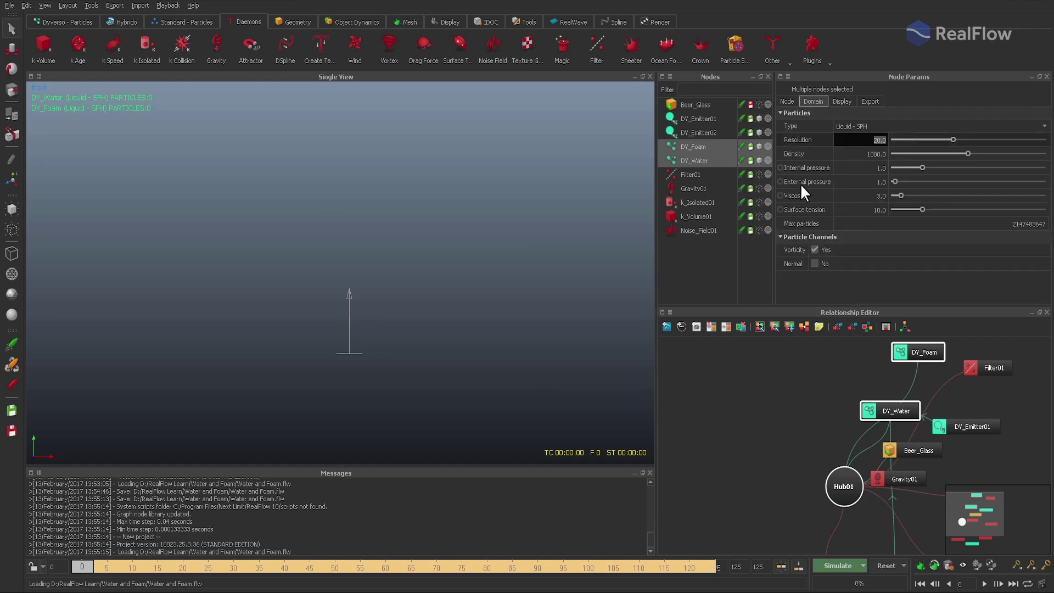